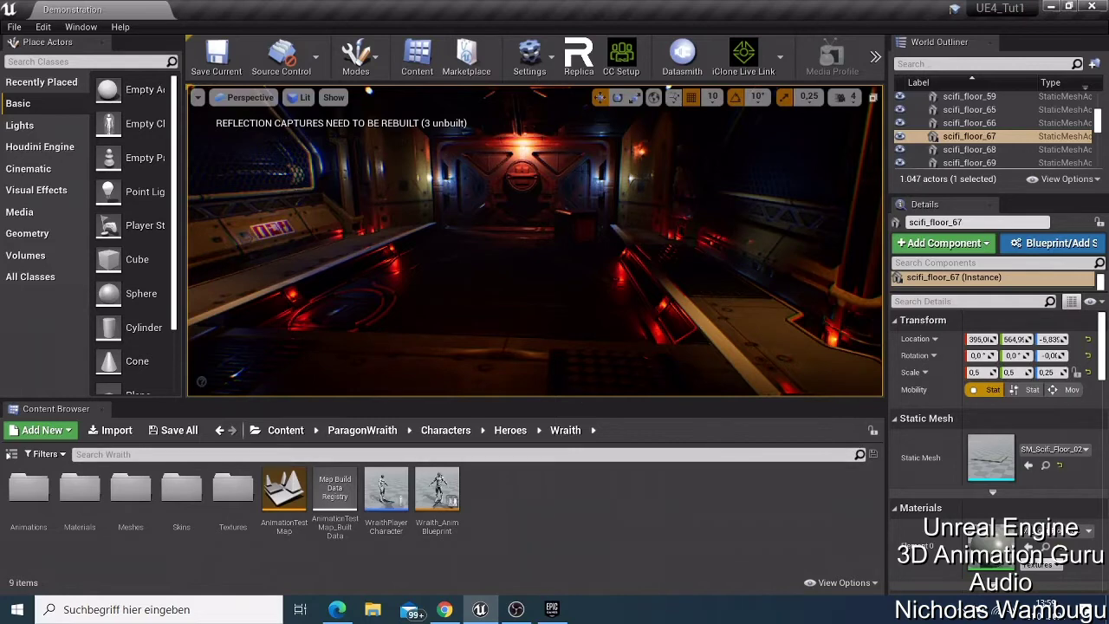
Create a new level from the template with a floor, sky and light source.
right_click_drag(535, 240, 510, 258)
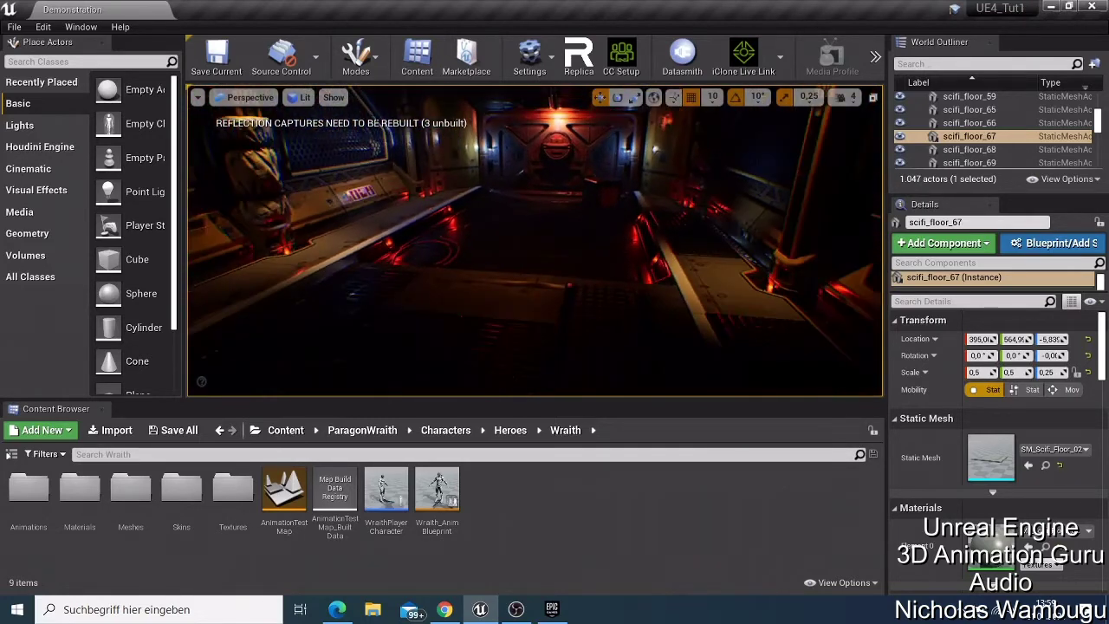
left_click(15, 27)
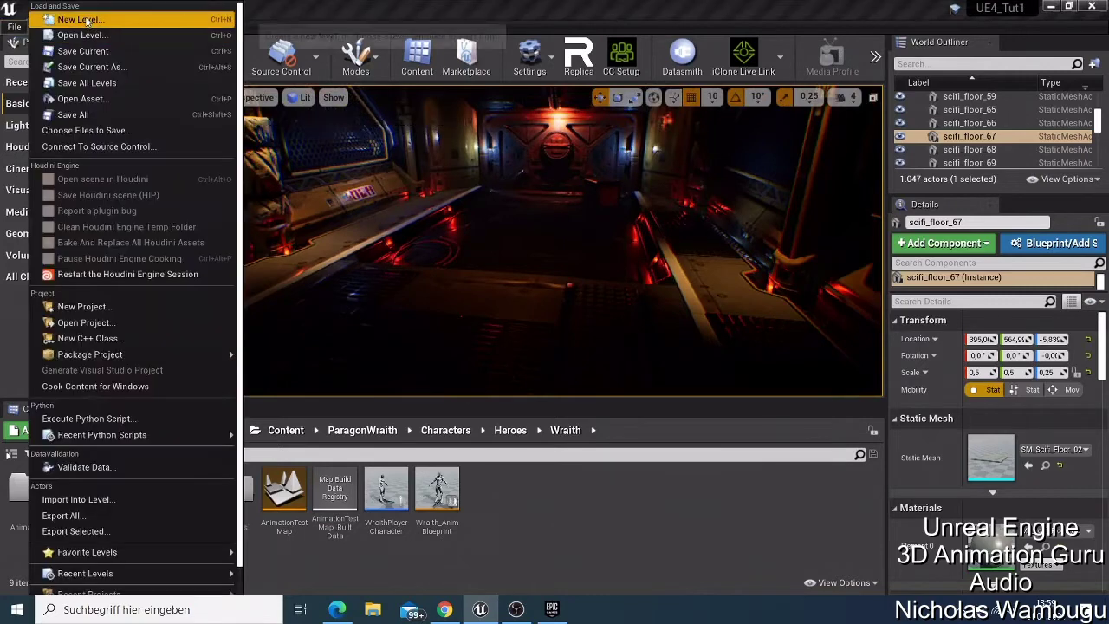
left_click(52, 19)
left_click(701, 447)
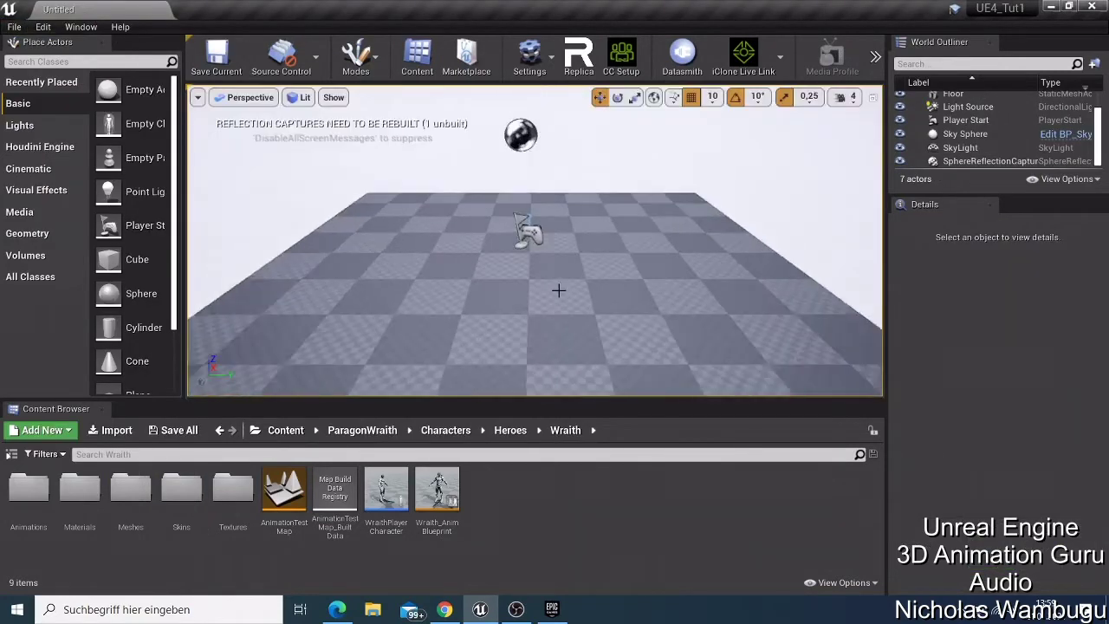
scroll(560, 292, "up", 2)
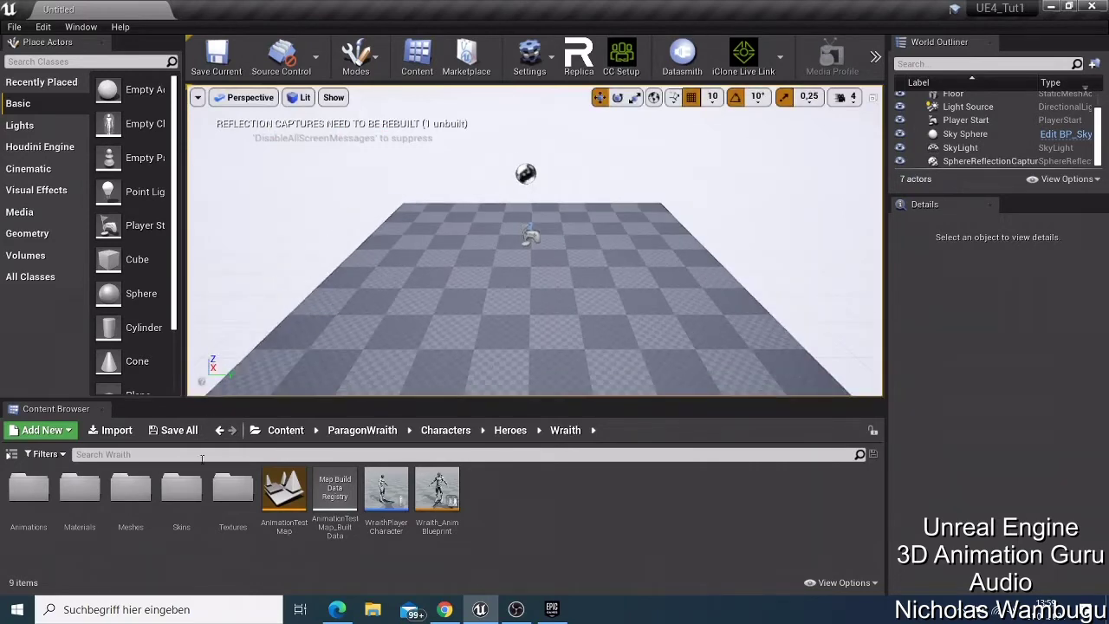
Switch to the Epic Games Launcher and look through the Paragon character packs in the library.
left_click(553, 609)
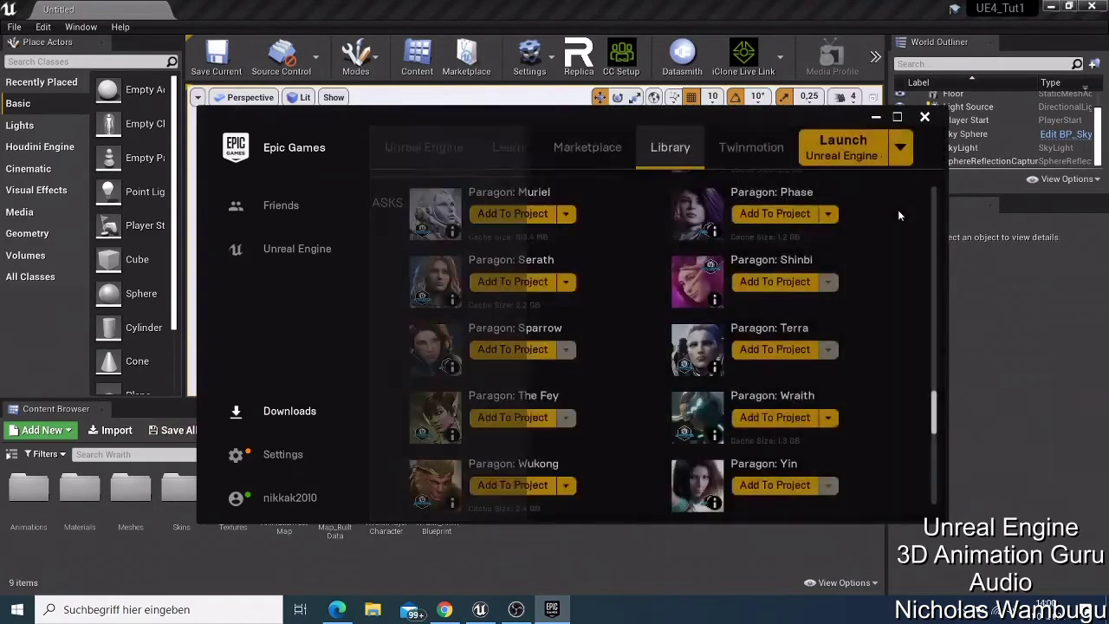
scroll(684, 416, "up", 8)
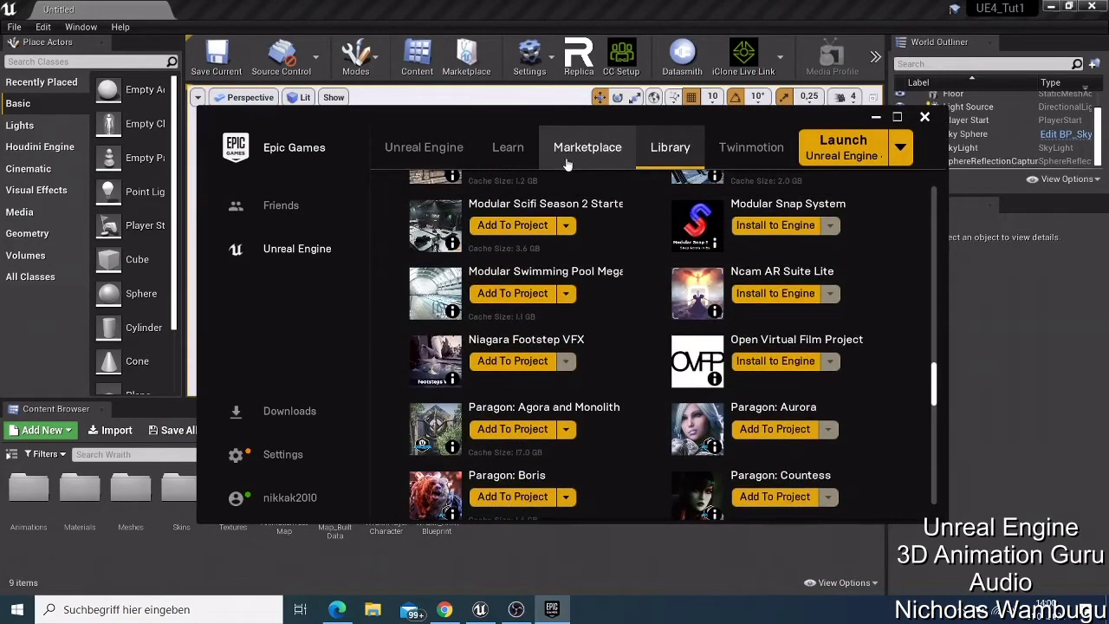
scroll(658, 310, "down", 2)
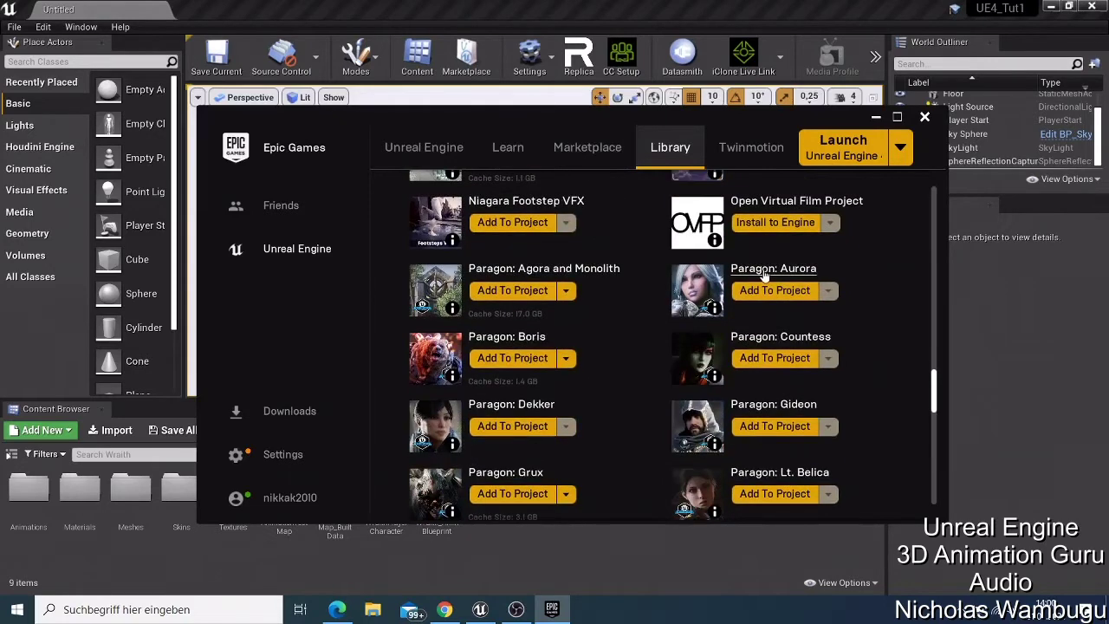
scroll(751, 289, "down", 1)
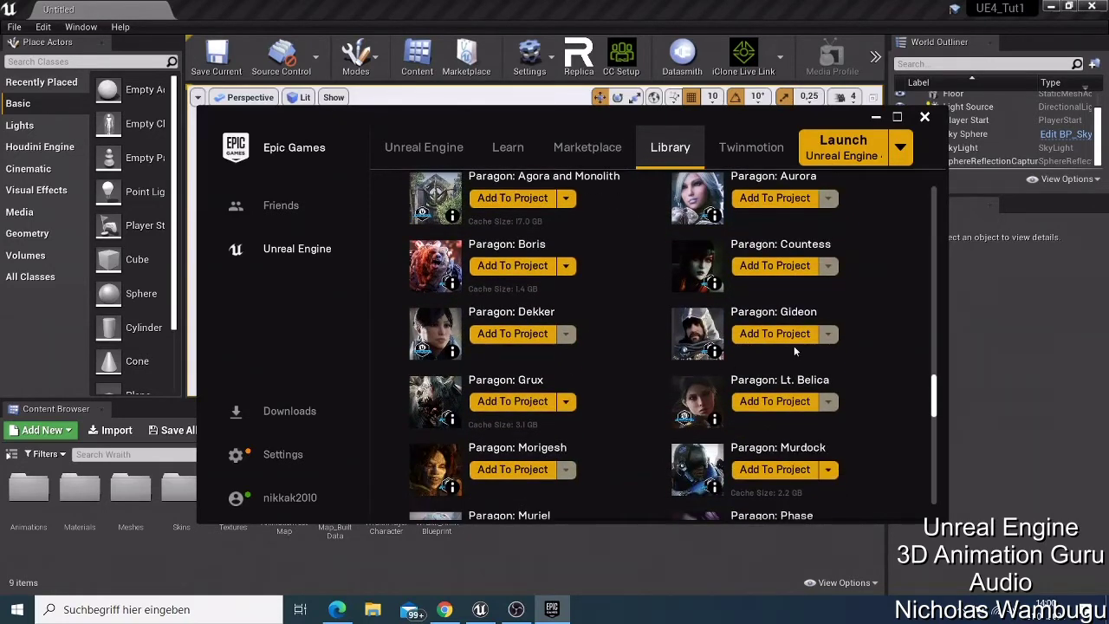
left_click(876, 117)
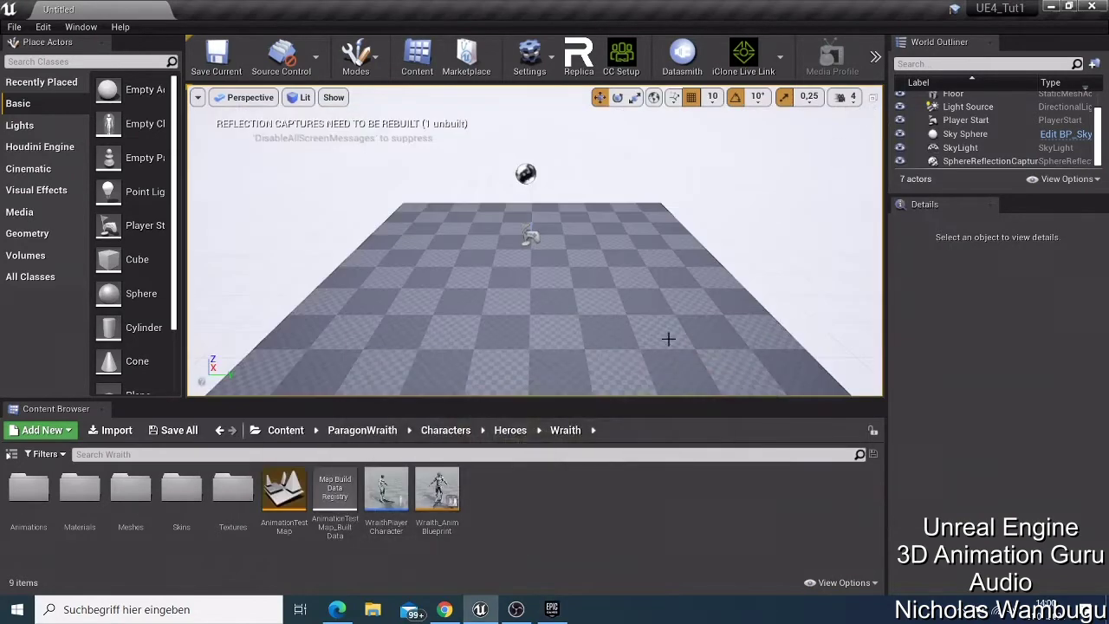
Look into the Characters folder of the project's ParagonWraith content.
left_click(286, 430)
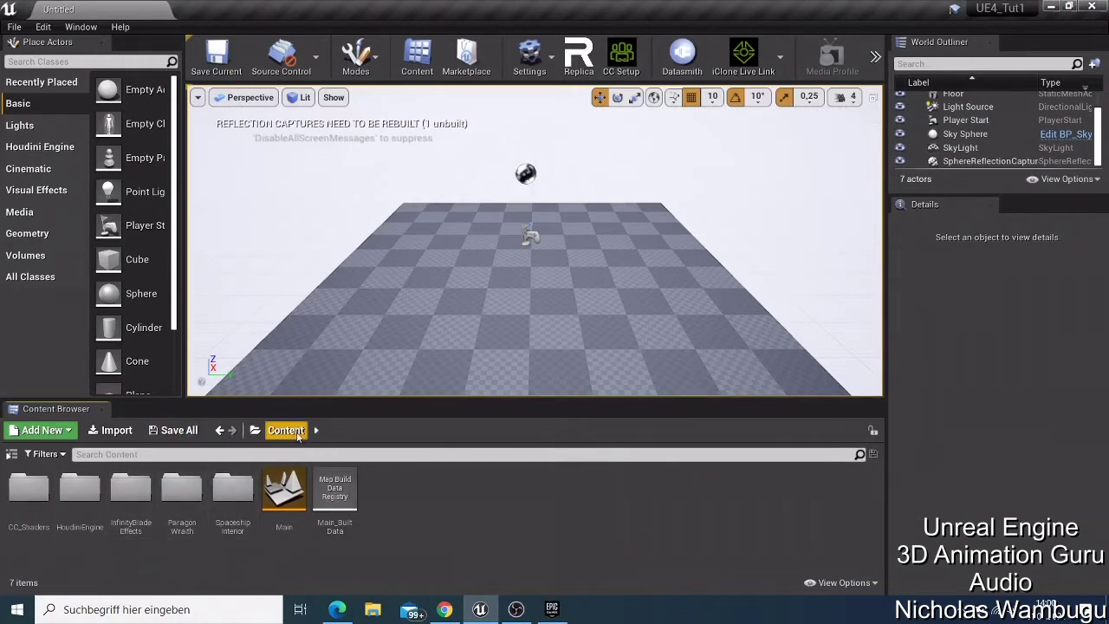
double_click(181, 510)
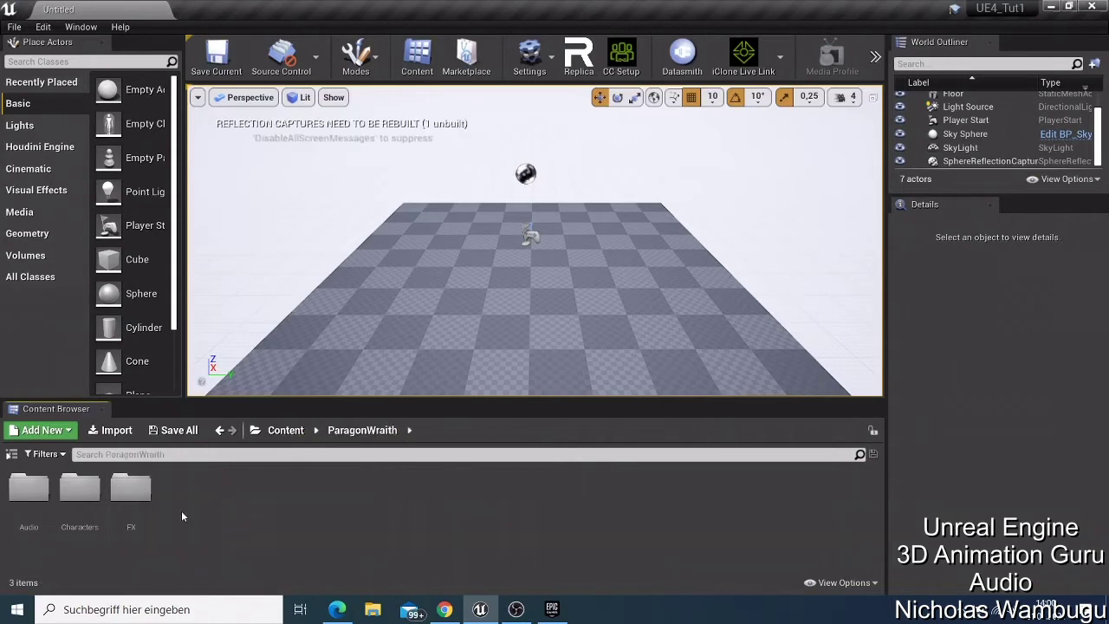
double_click(80, 488)
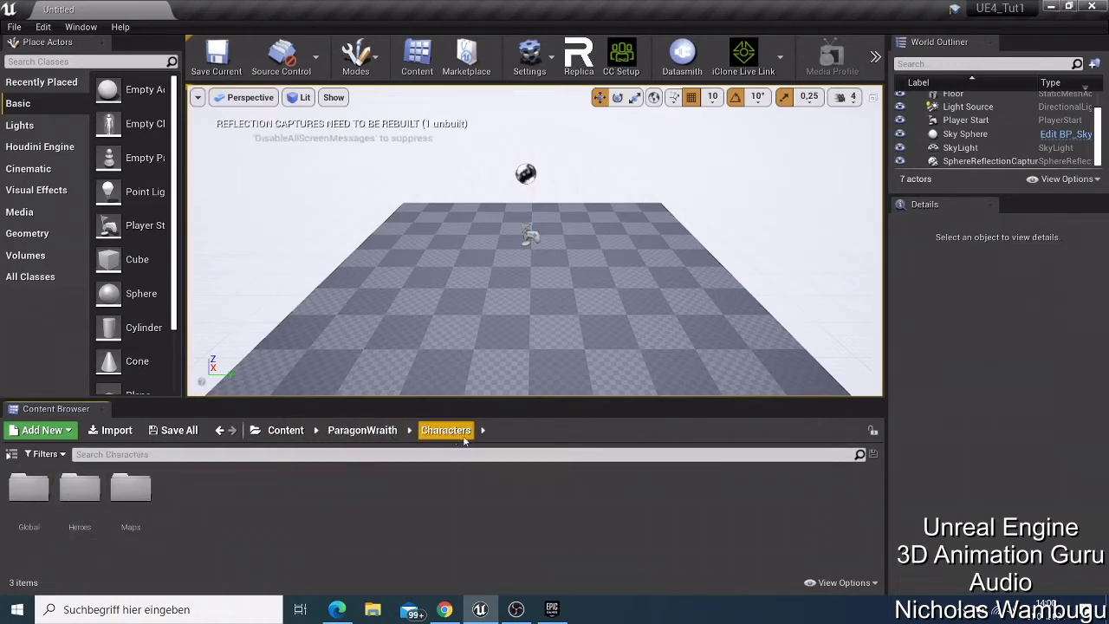
Open the Demonstration level from the Maps folder of the SpaceshipInterior content.
left_click(286, 431)
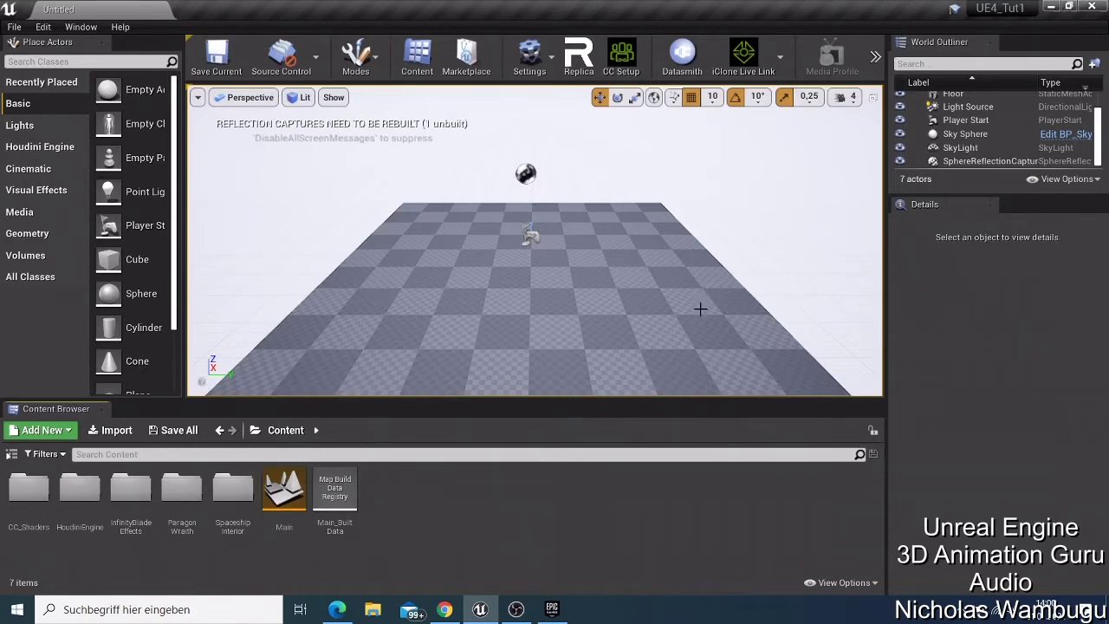
double_click(230, 500)
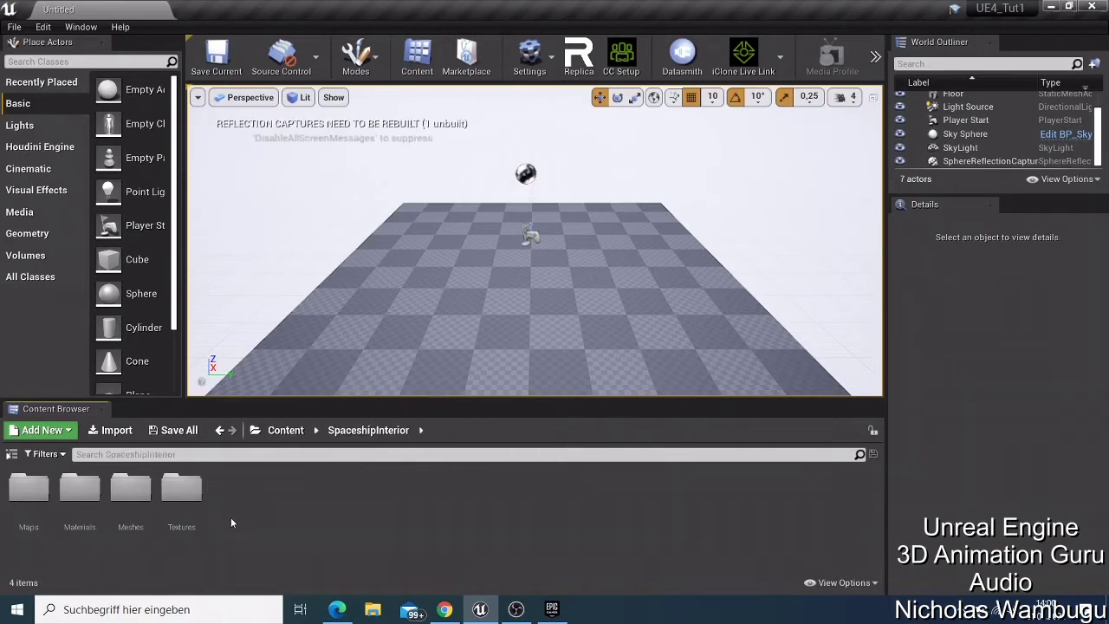
double_click(23, 478)
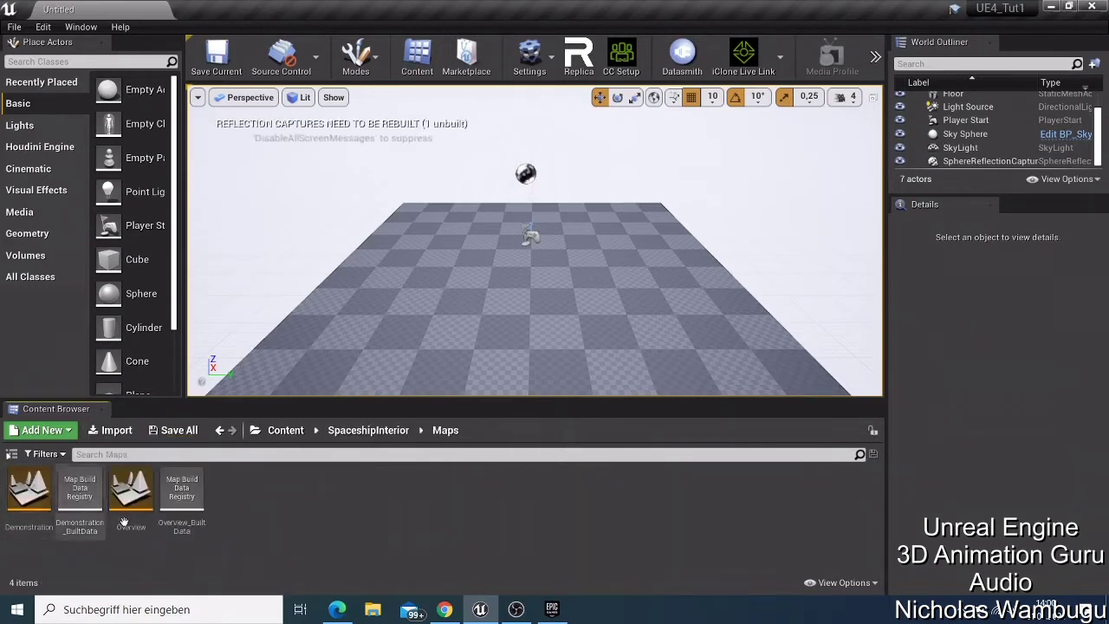
double_click(33, 496)
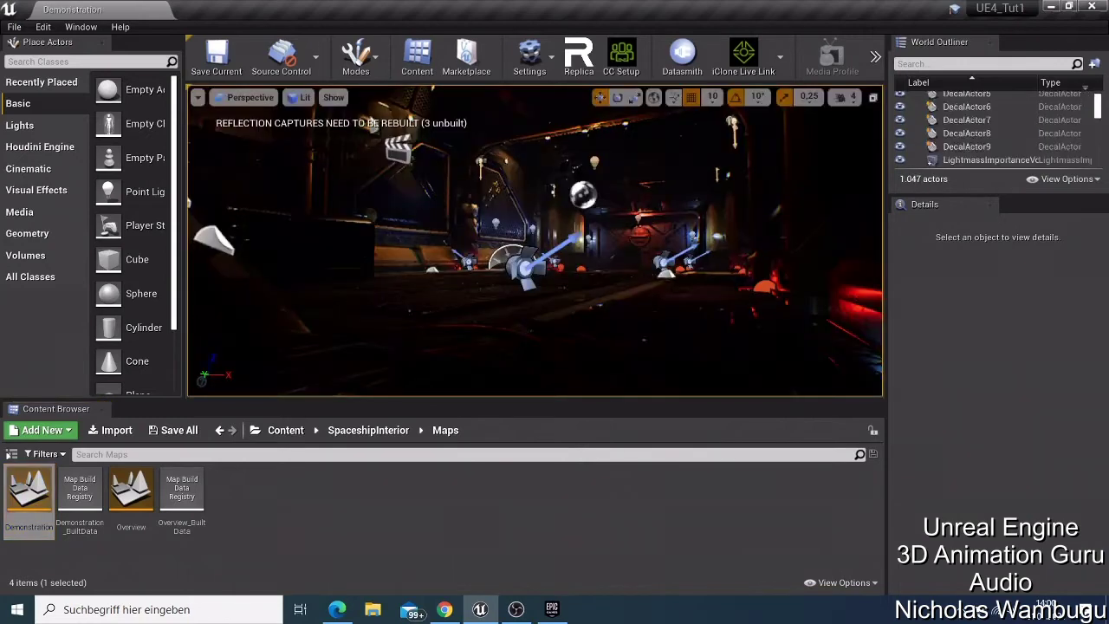
Look over the spaceship interior and inspect its sphere reflection capture, matinee actor and SpotLight12.
right_click_drag(535, 243, 525, 278)
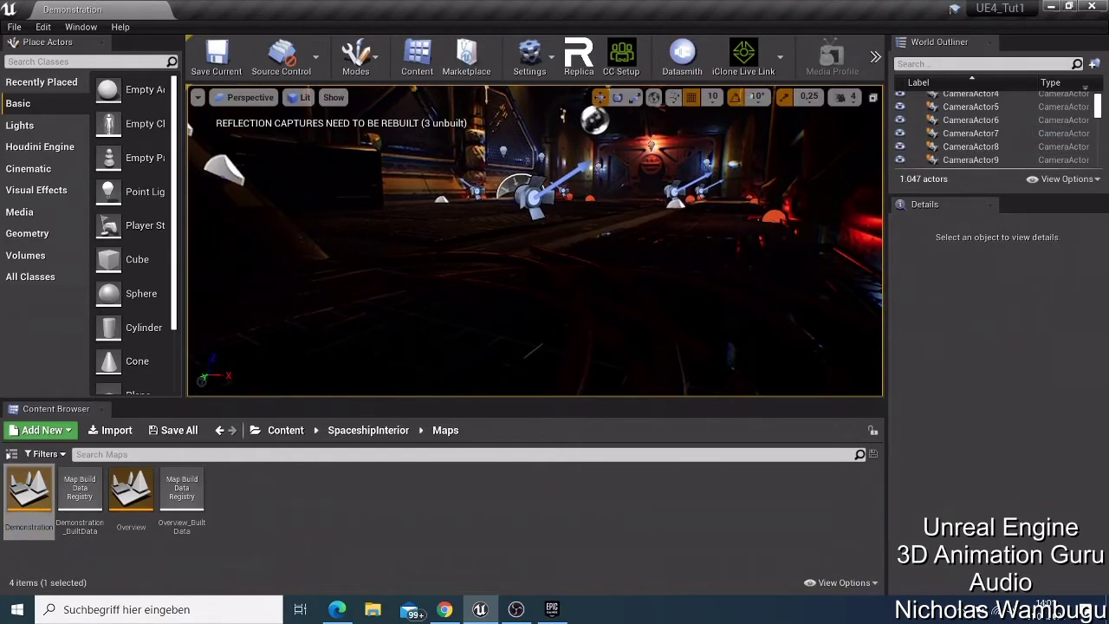
right_click_drag(534, 277, 535, 225)
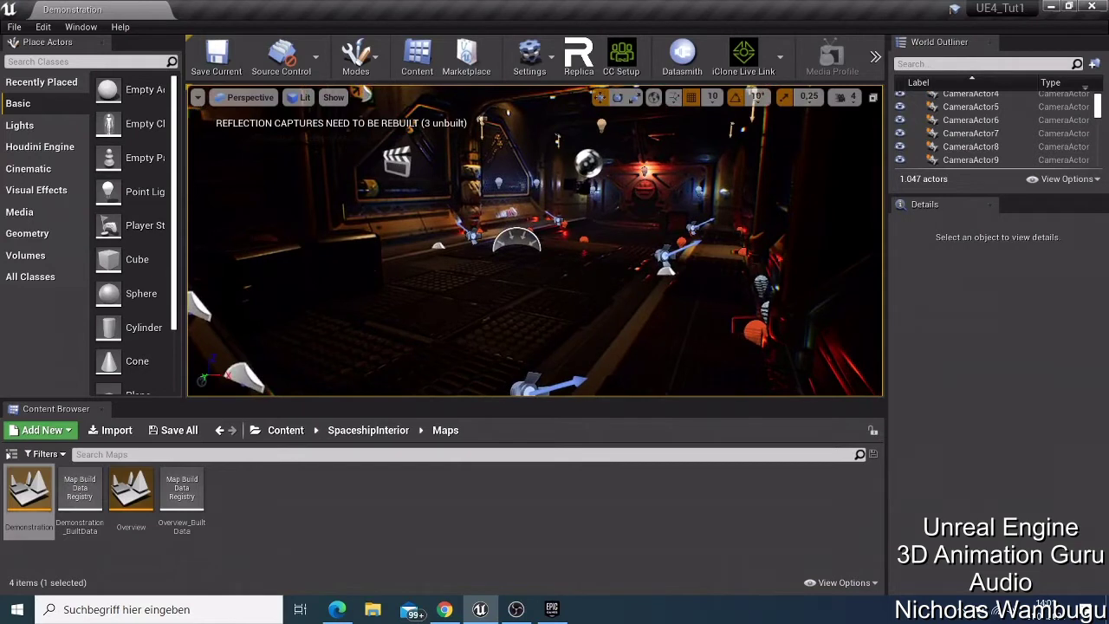
right_click_drag(535, 225, 531, 225)
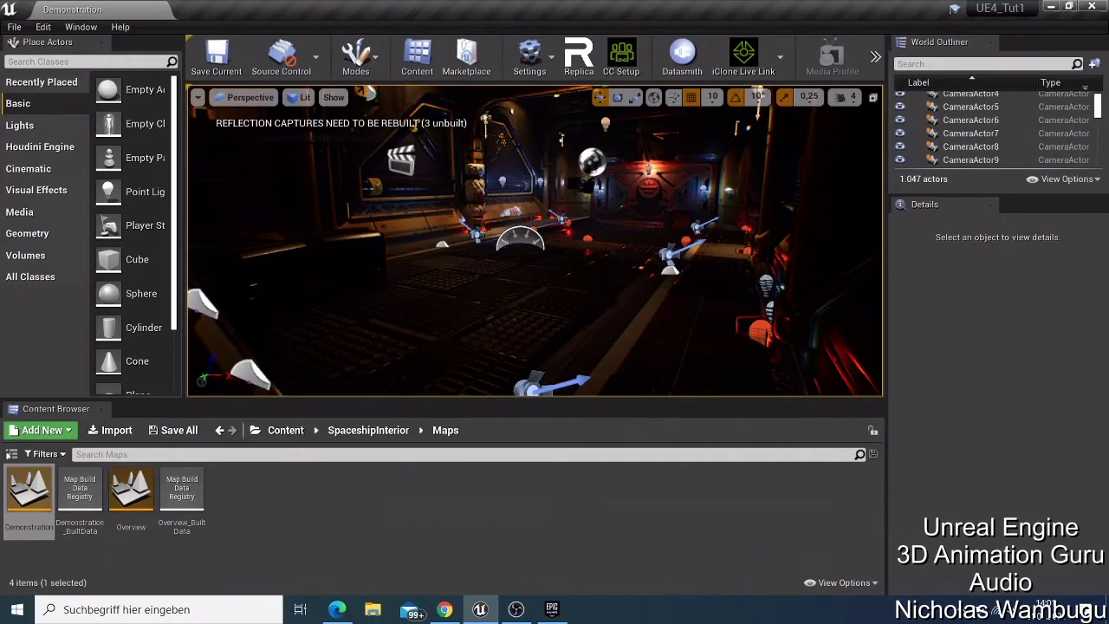
key("w")
right_click_drag(531, 225, 531, 225)
key("w")
left_click(595, 154)
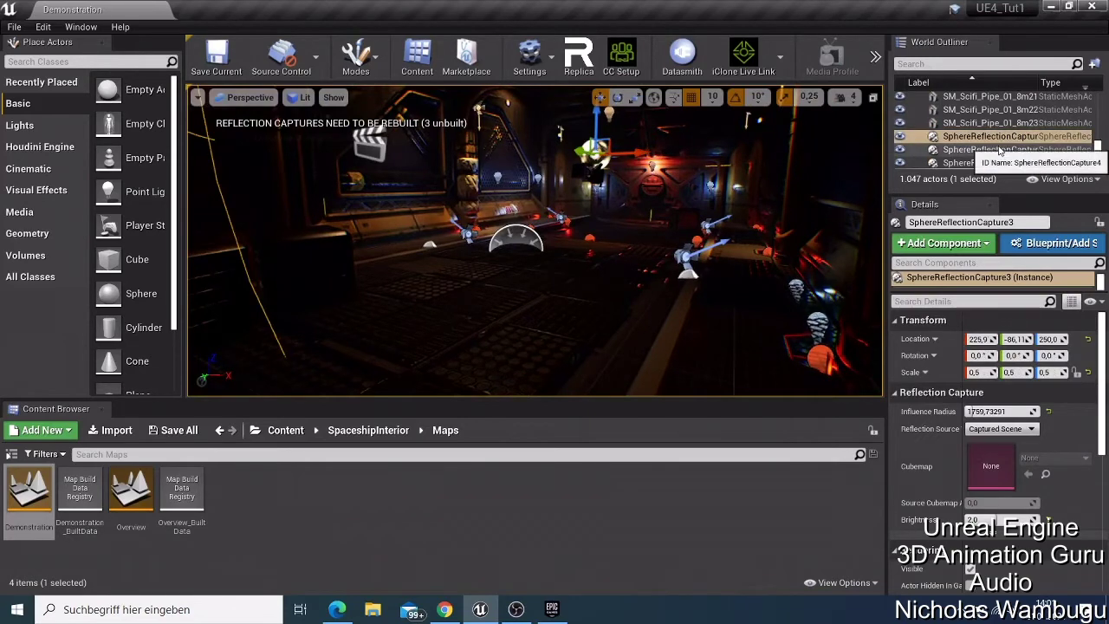
left_click(361, 140)
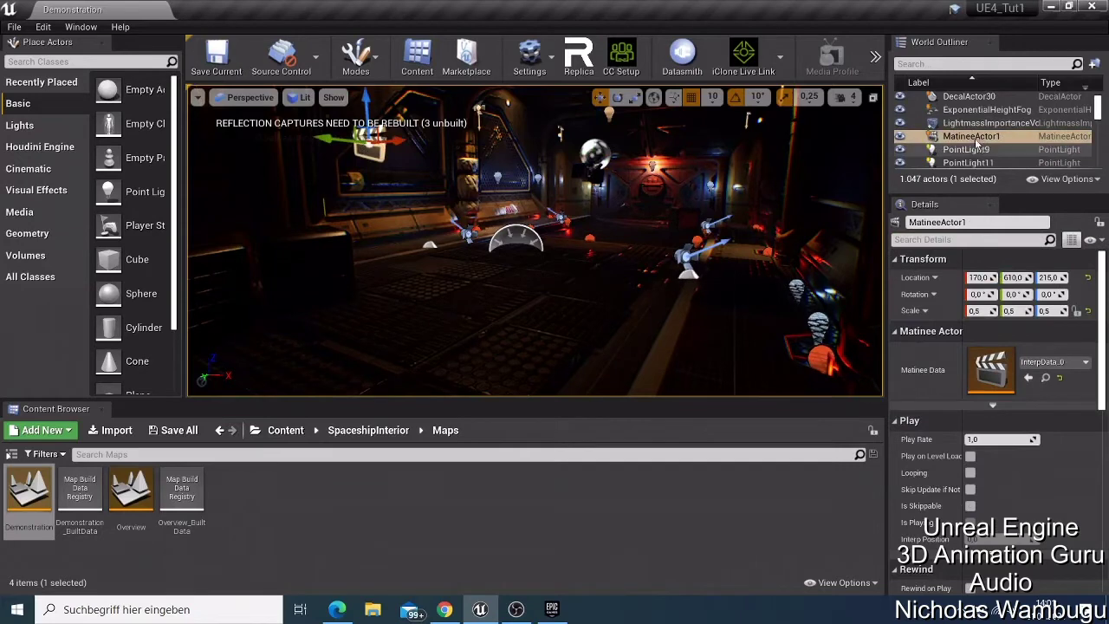
left_click(972, 136)
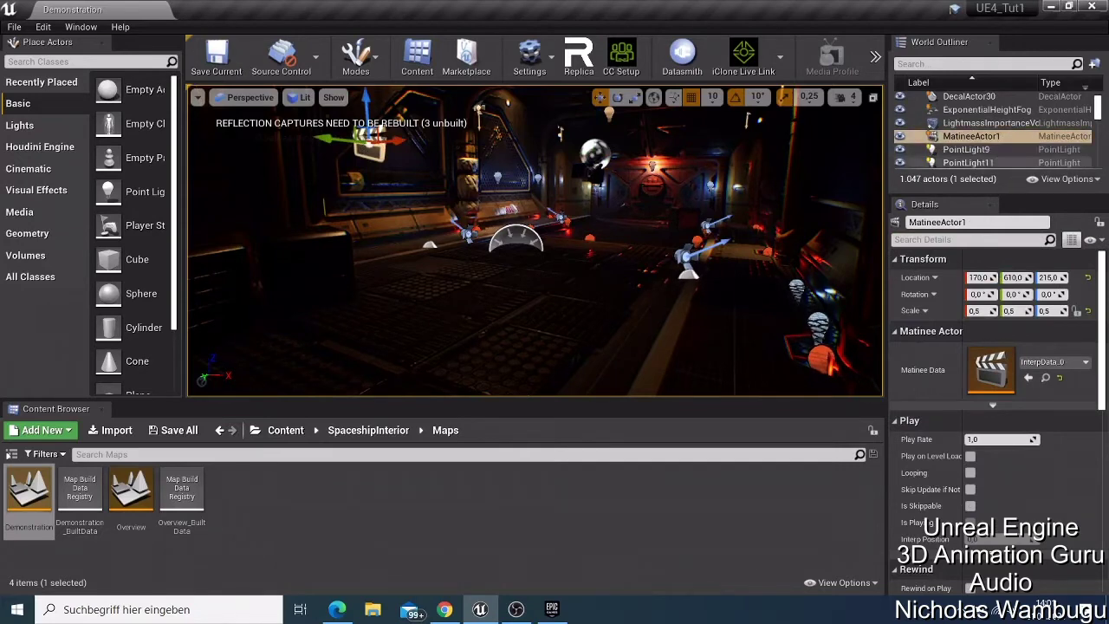
left_click(685, 258)
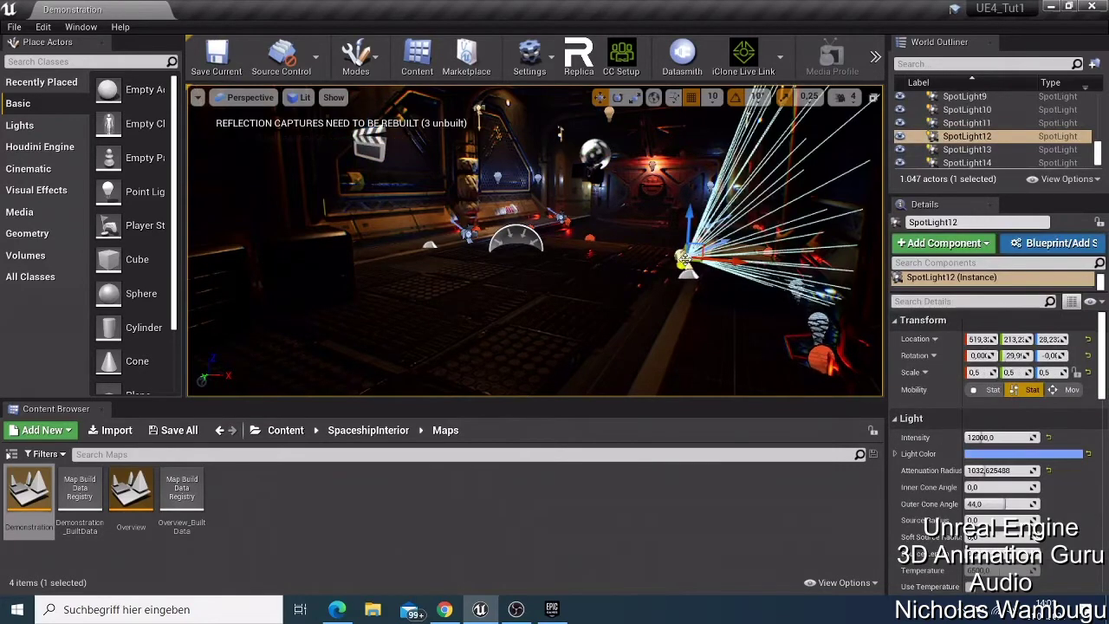
scroll(959, 145, "up", 15)
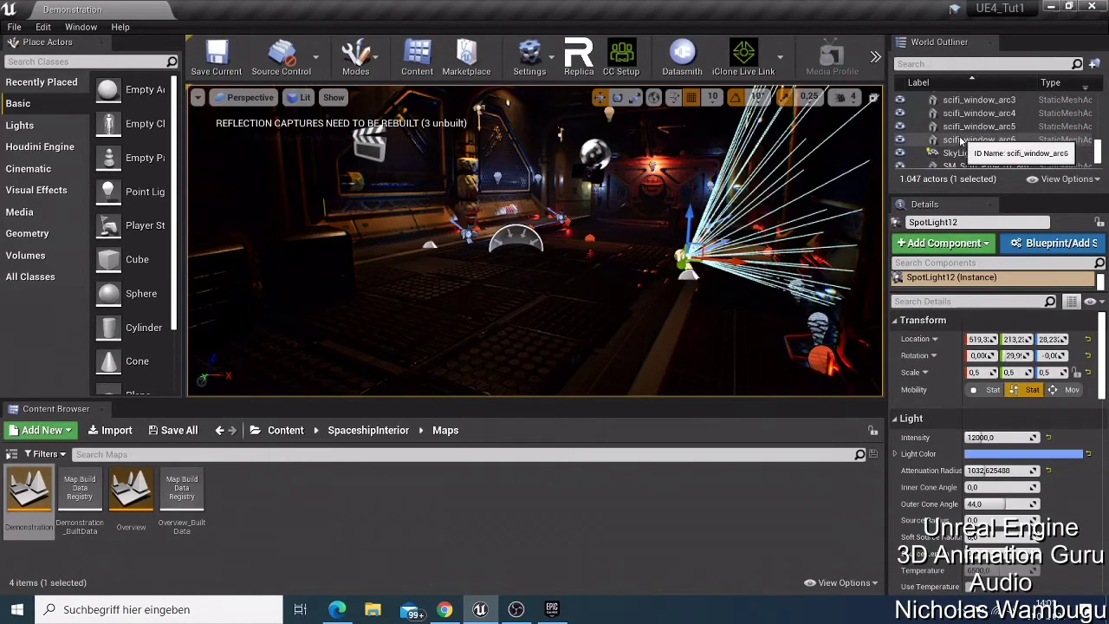
scroll(959, 144, "down", 5)
scroll(959, 145, "down", 10)
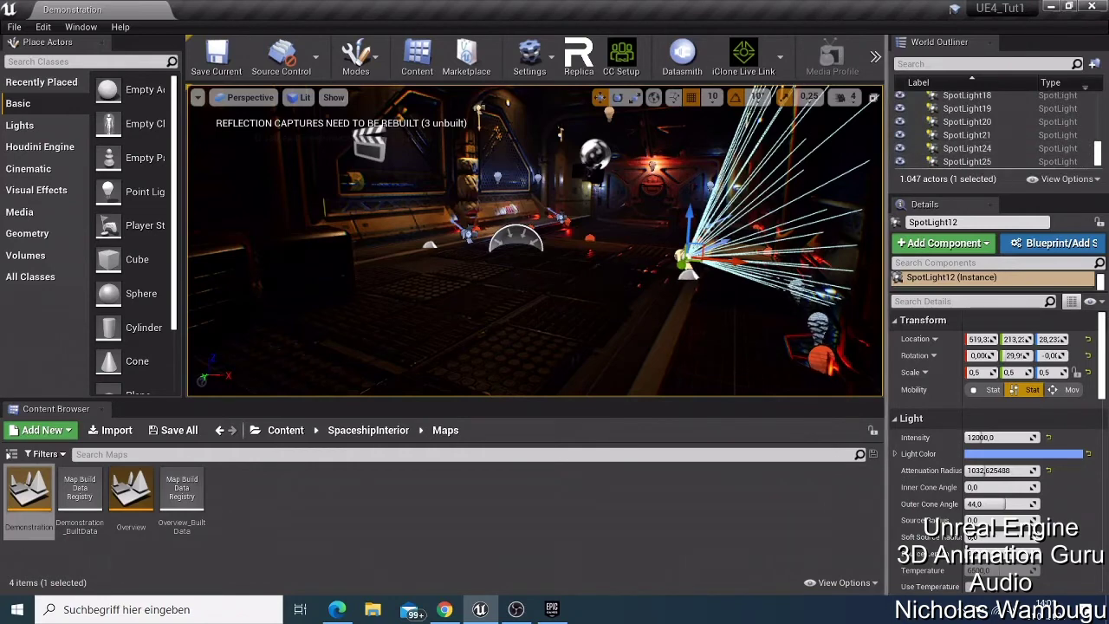
Review the Edit and Visibility commands available for MatineeActor1 without applying any.
left_click(368, 145)
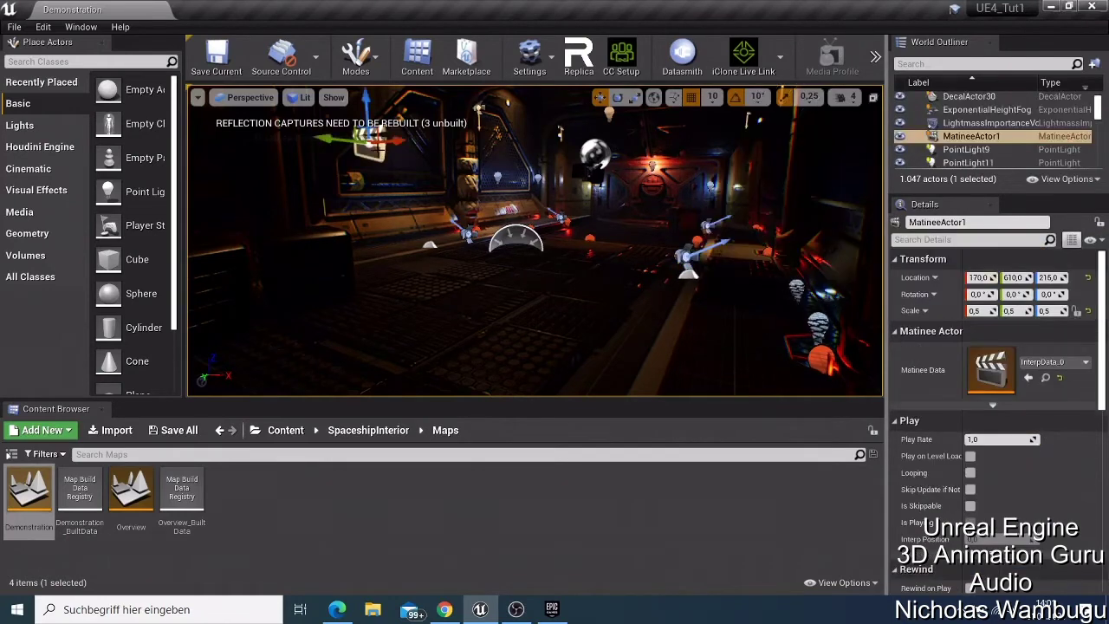
right_click(985, 137)
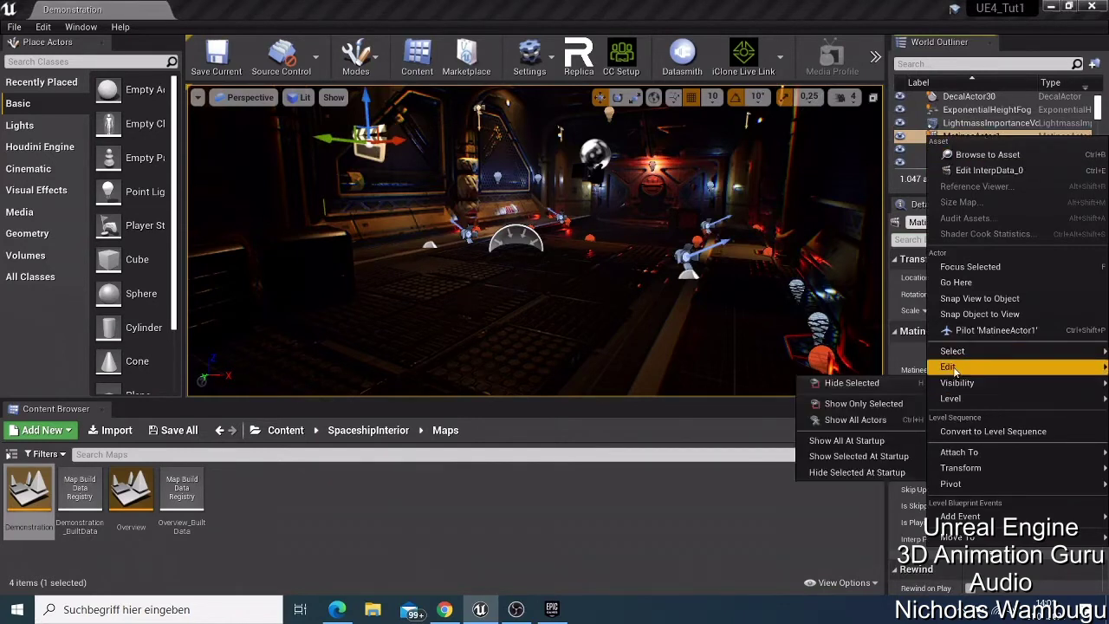
mouse_move(953, 367)
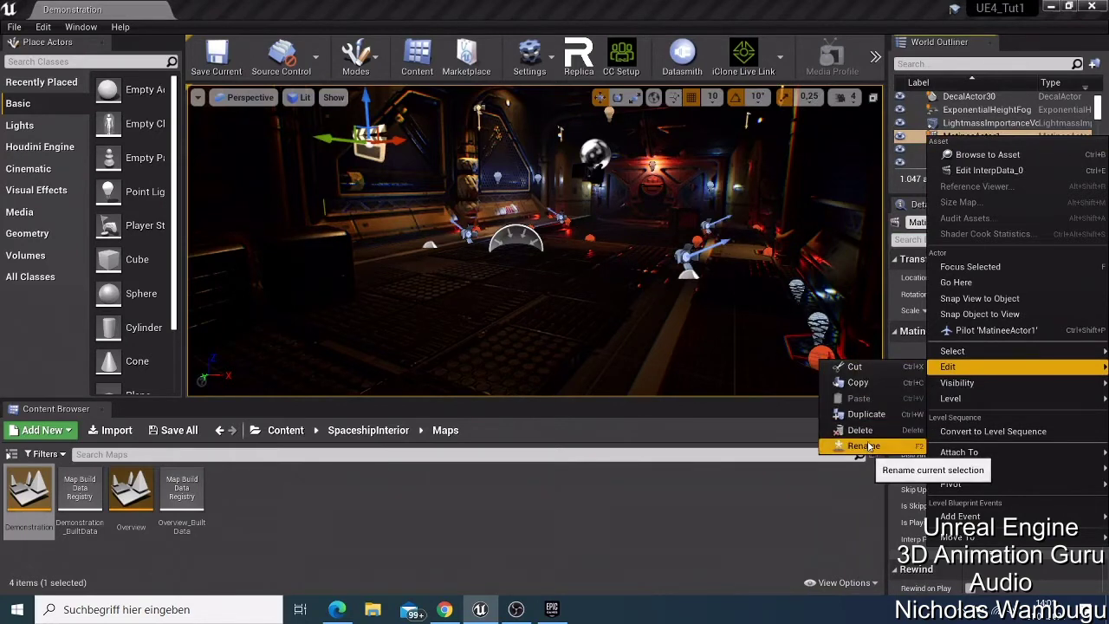
mouse_move(956, 387)
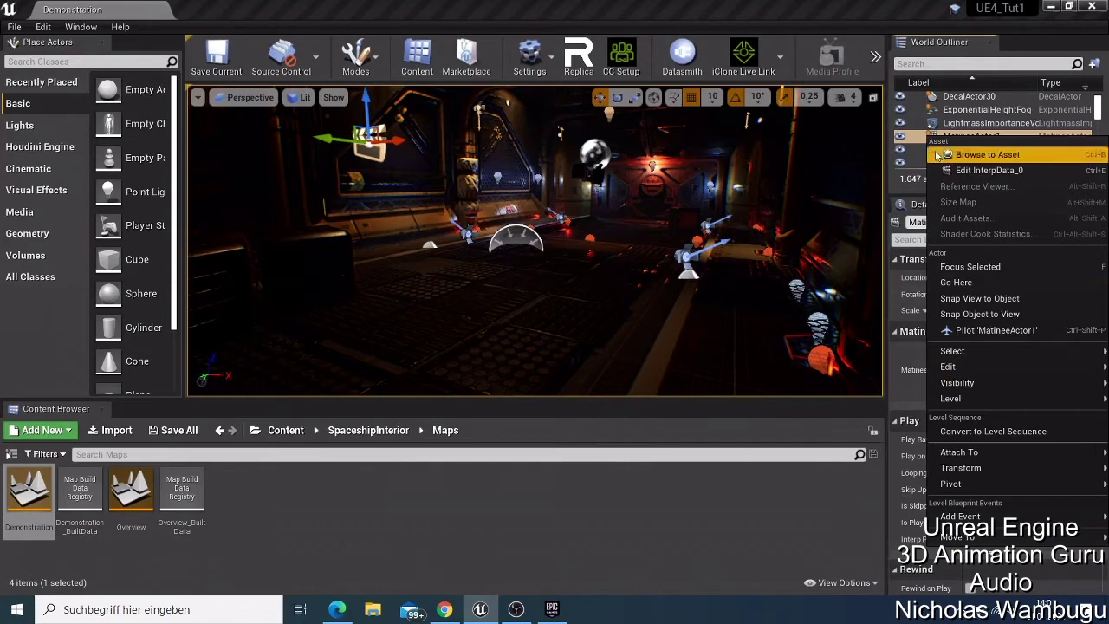
left_click(909, 138)
right_click(910, 139)
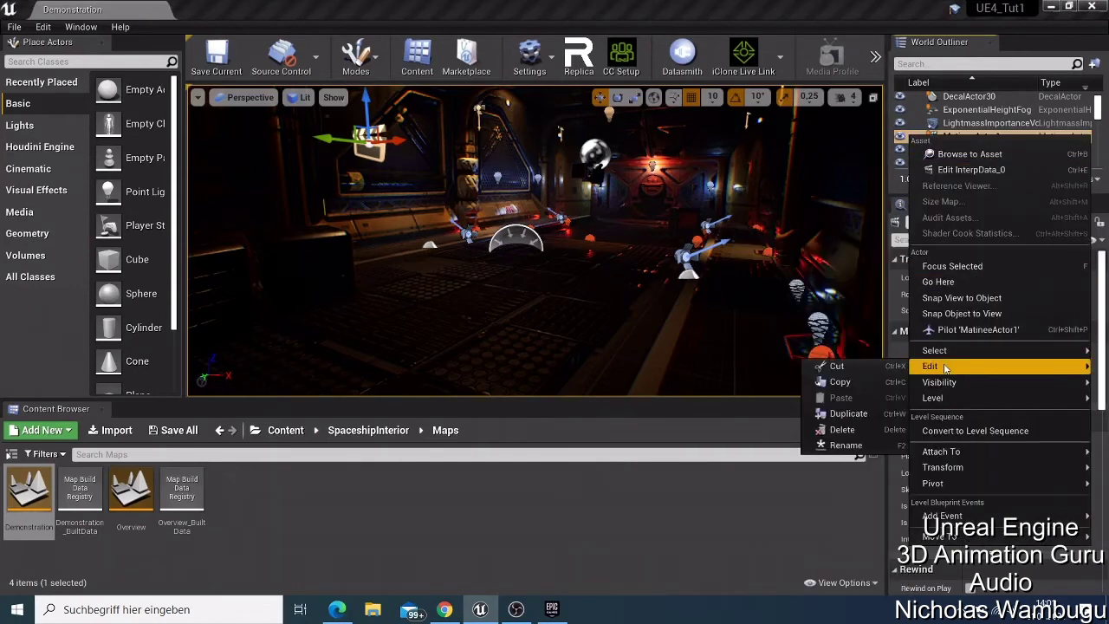
left_click(717, 538)
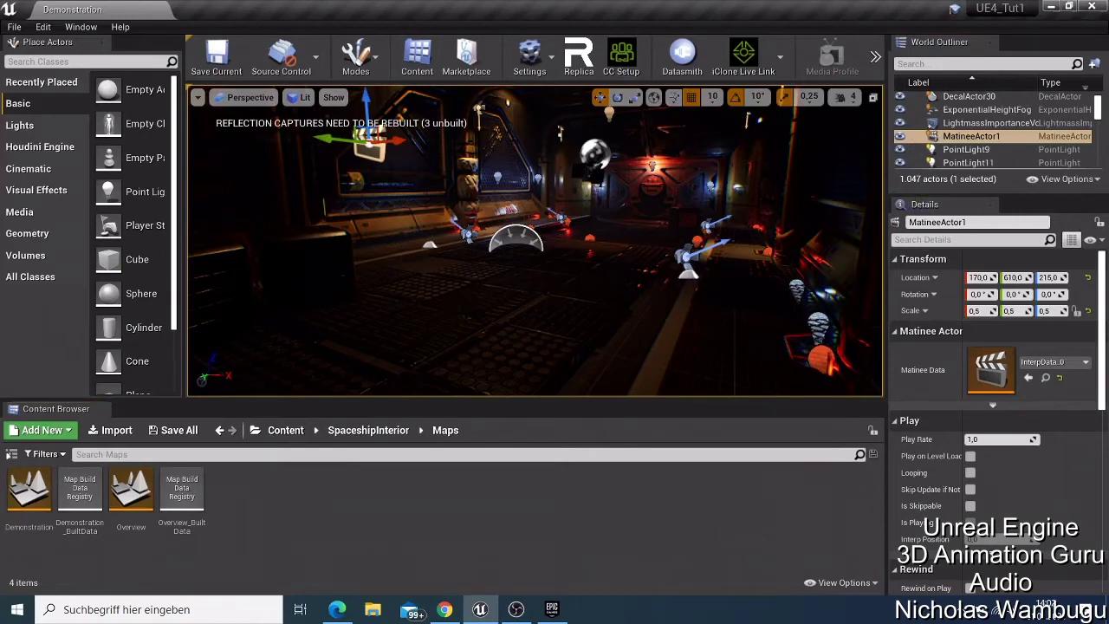
Turn on Game View to hide the light, camera and other actor icons in the level.
left_click(636, 290)
key("g")
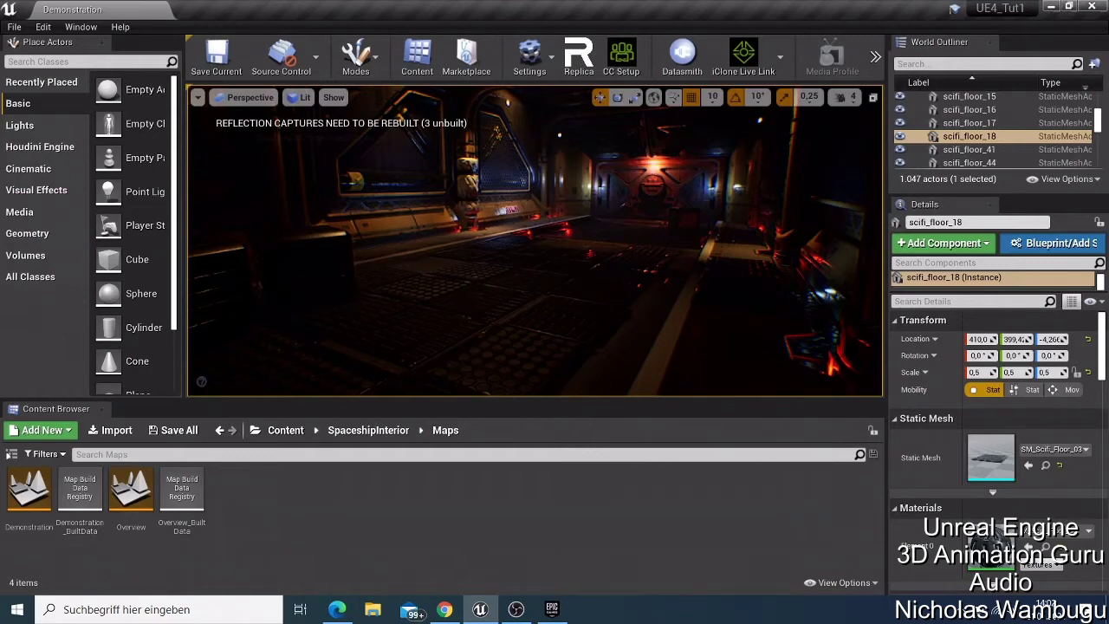
left_click(876, 59)
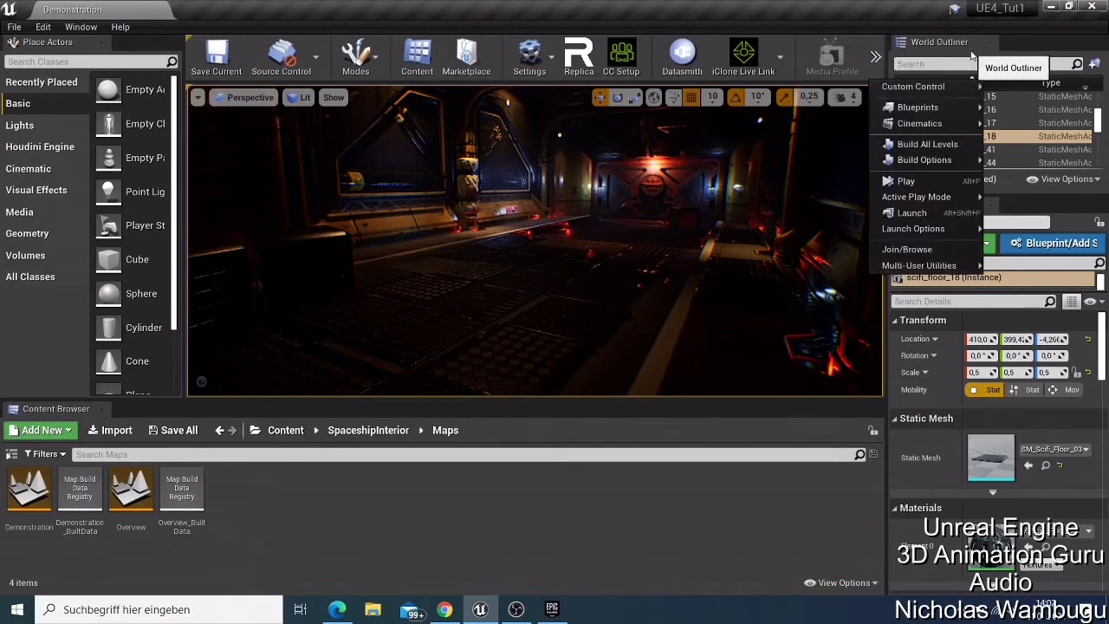
left_click(910, 37)
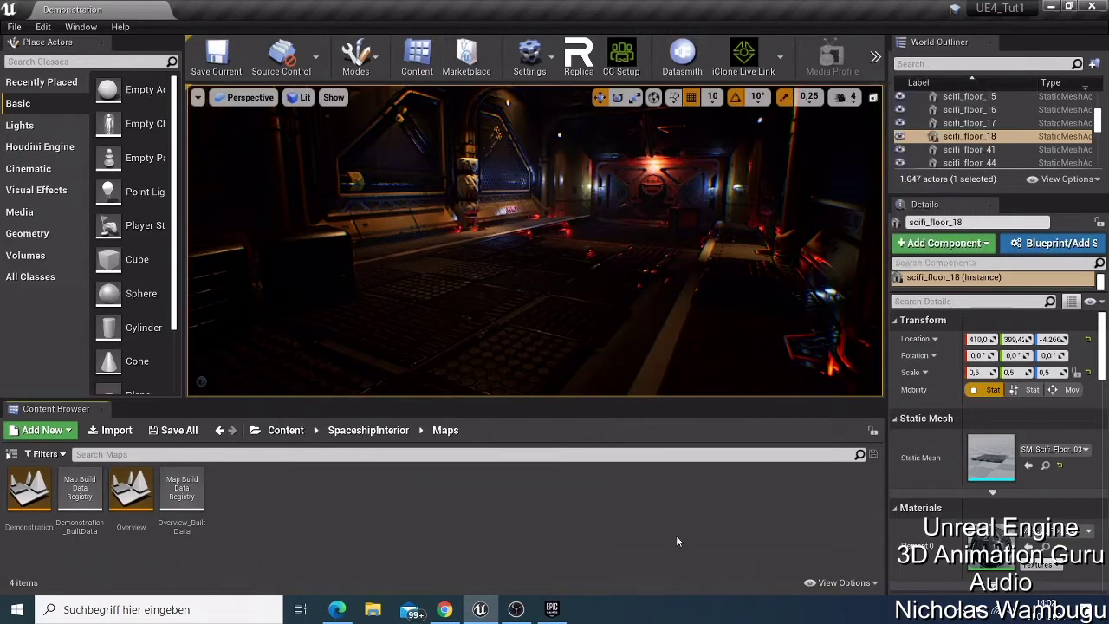
left_click(874, 58)
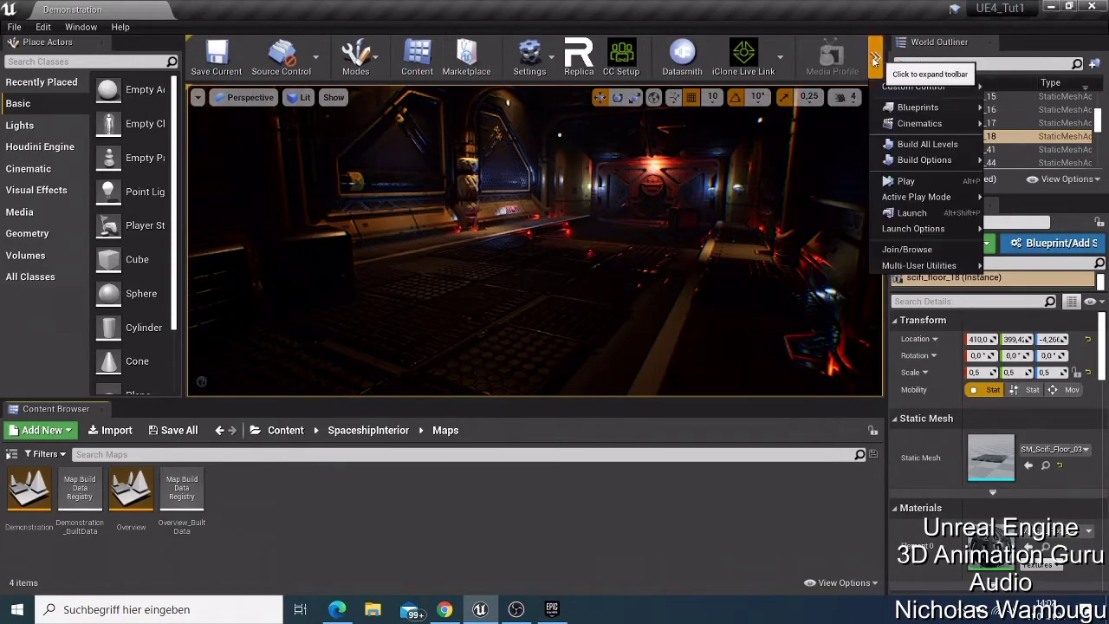
mouse_move(913, 126)
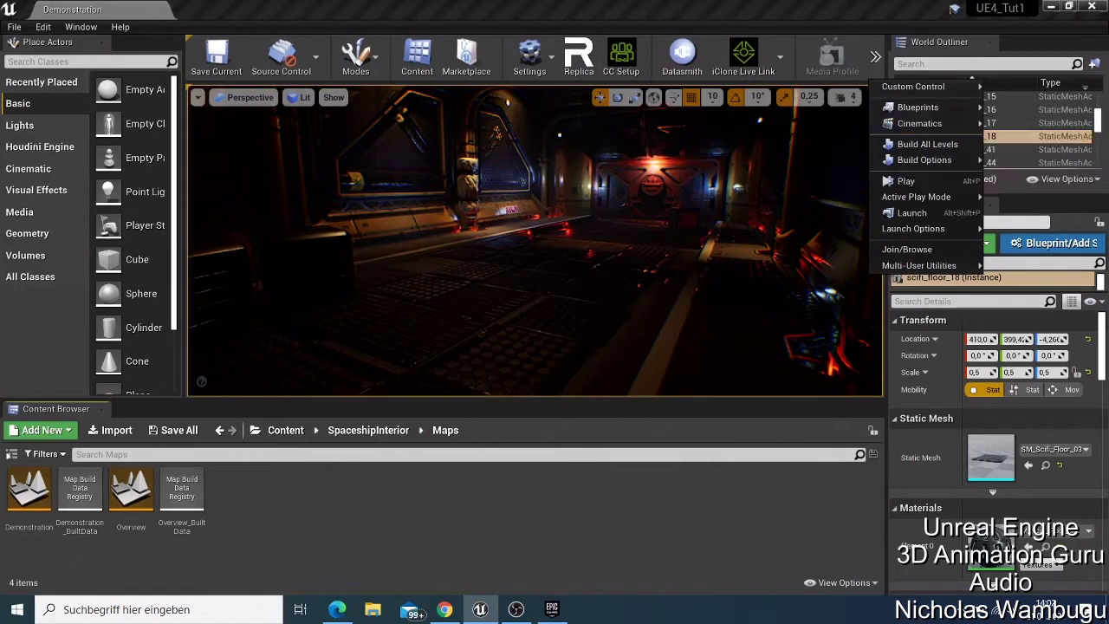
left_click(874, 59)
left_click(873, 59)
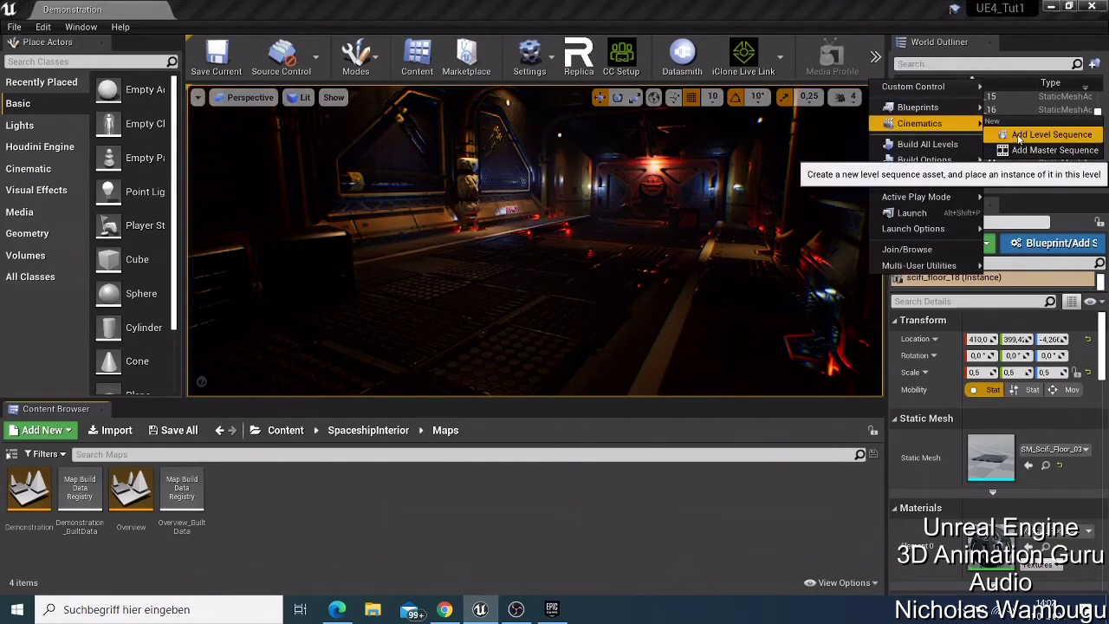
left_click(1019, 136)
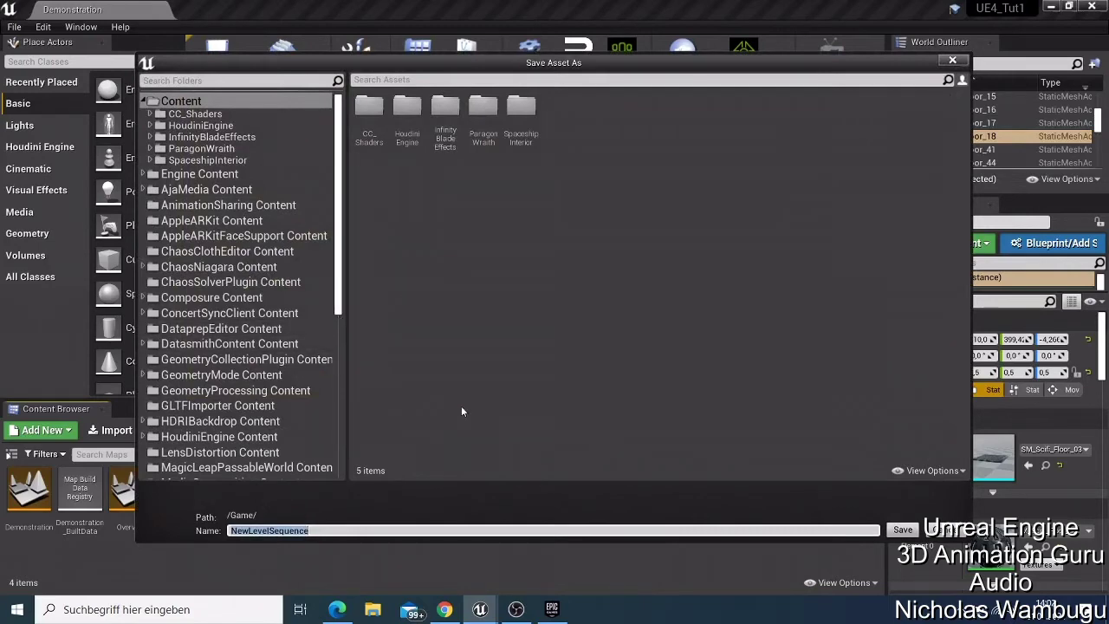
left_click(952, 60)
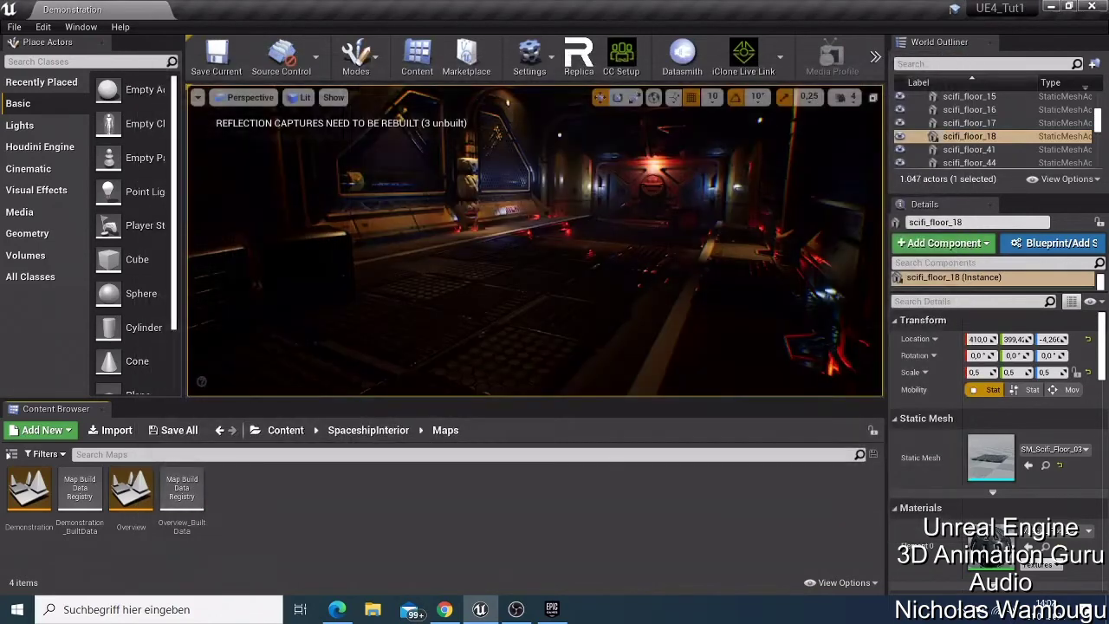
Create a new folder named Cinematic directly in the project's Content folder.
left_click(289, 429)
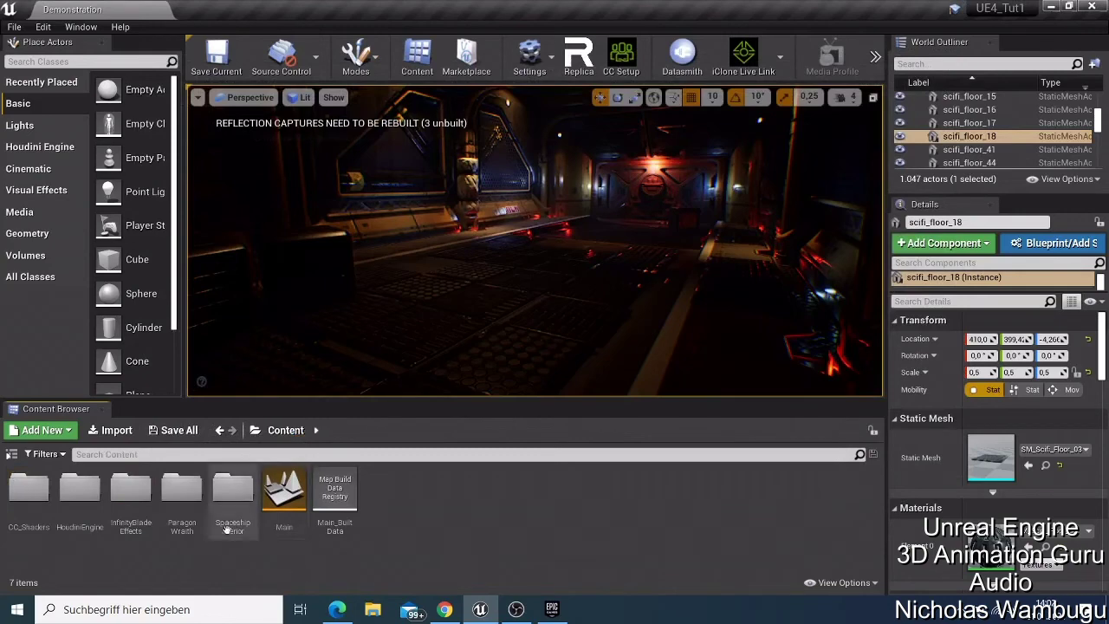
right_click(404, 501)
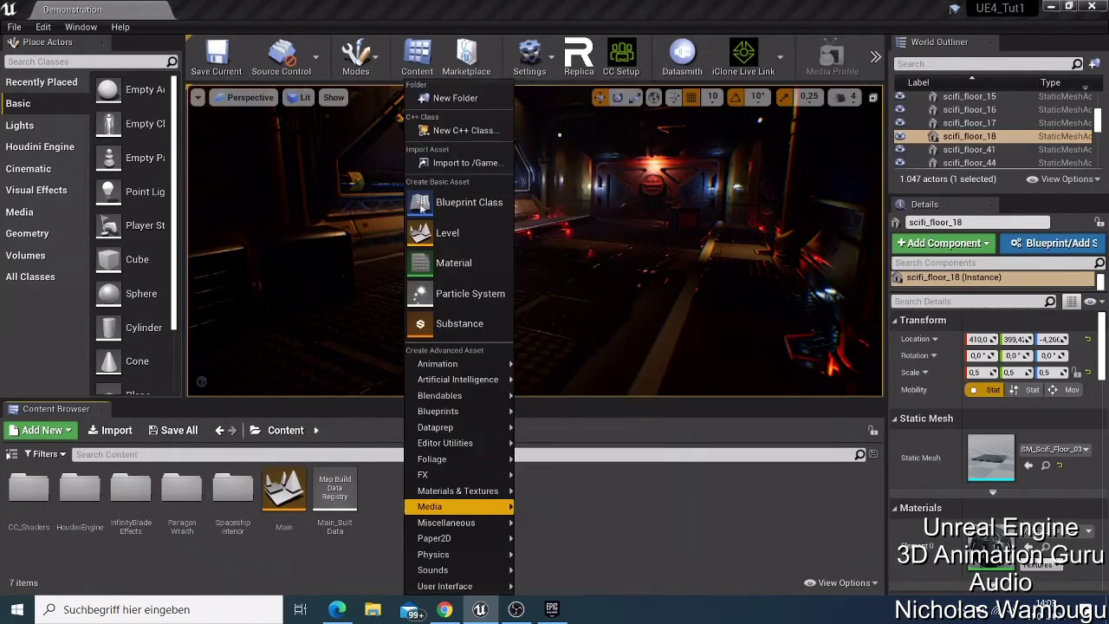
left_click(466, 523)
right_click(379, 495)
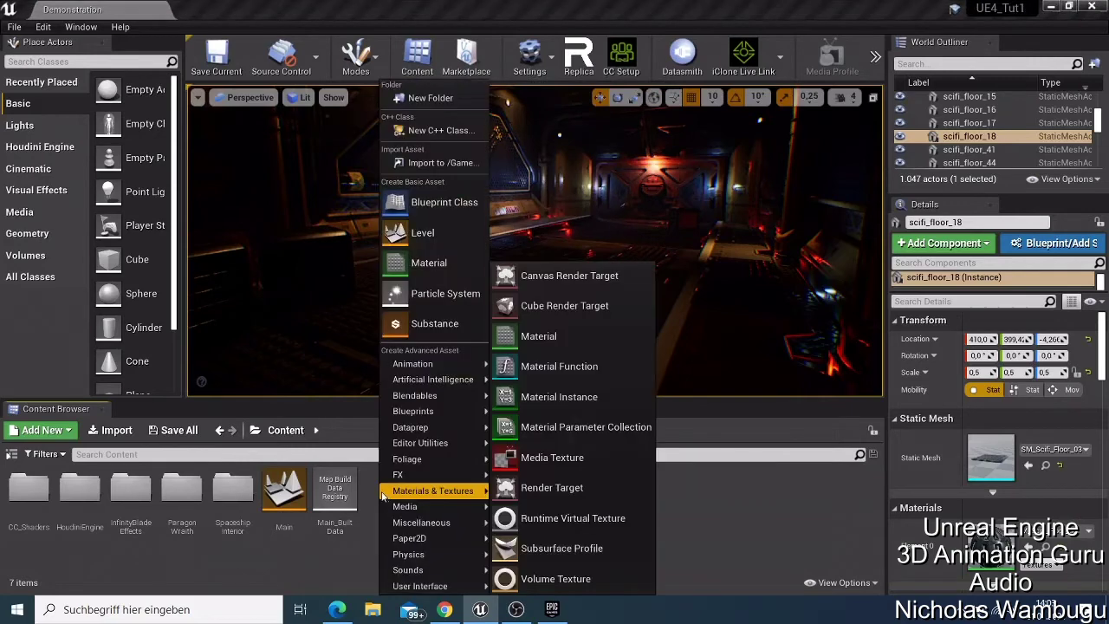
left_click(419, 98)
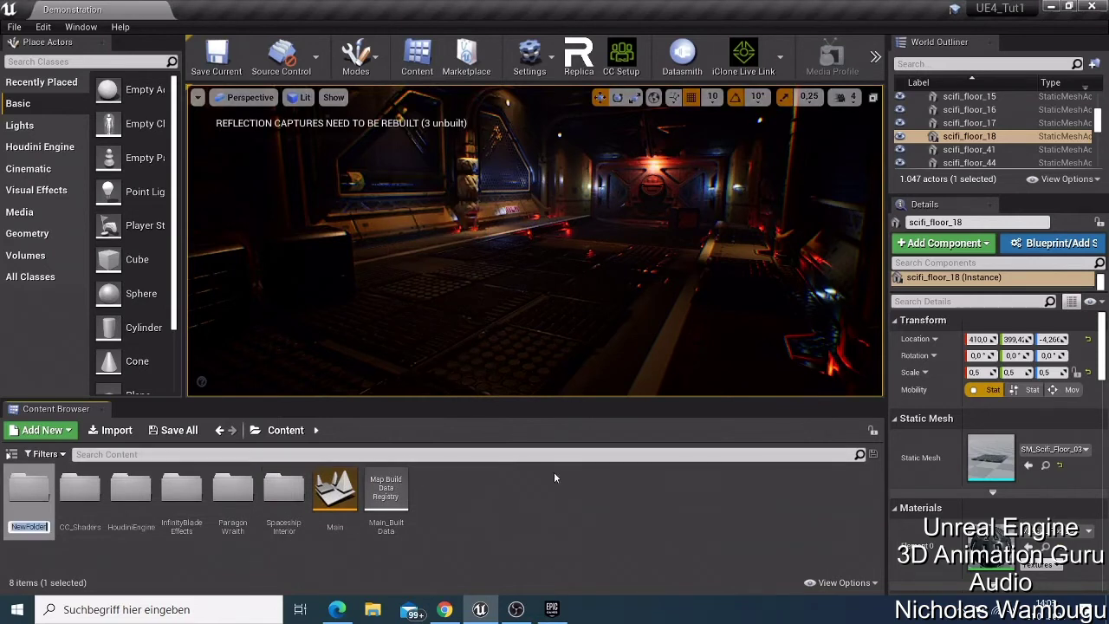
type("Cinematic")
key("Return")
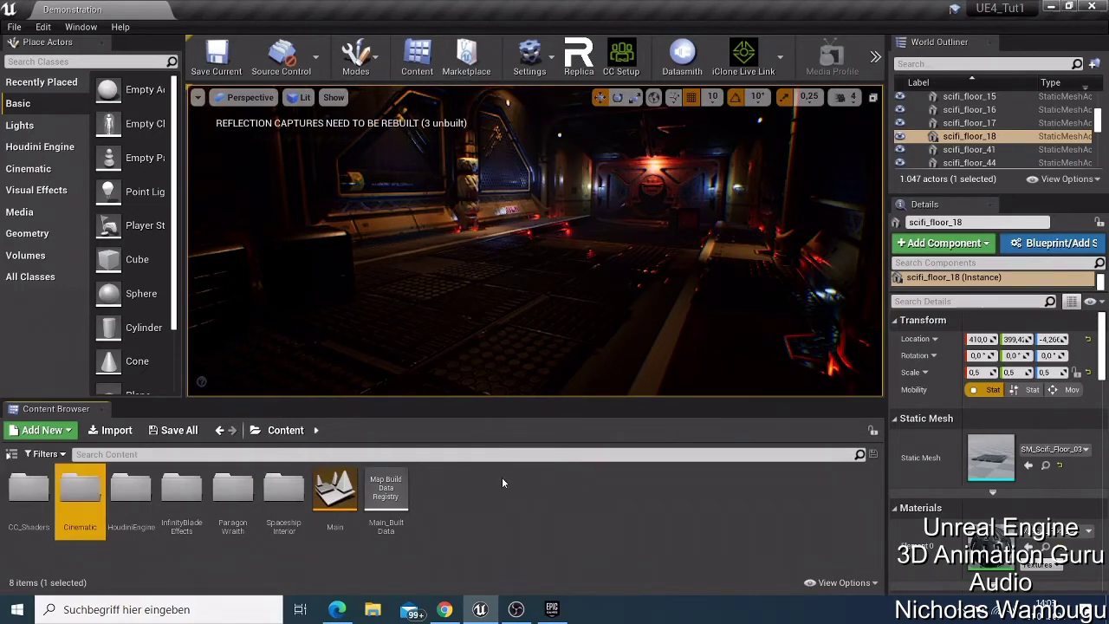
left_click(515, 521)
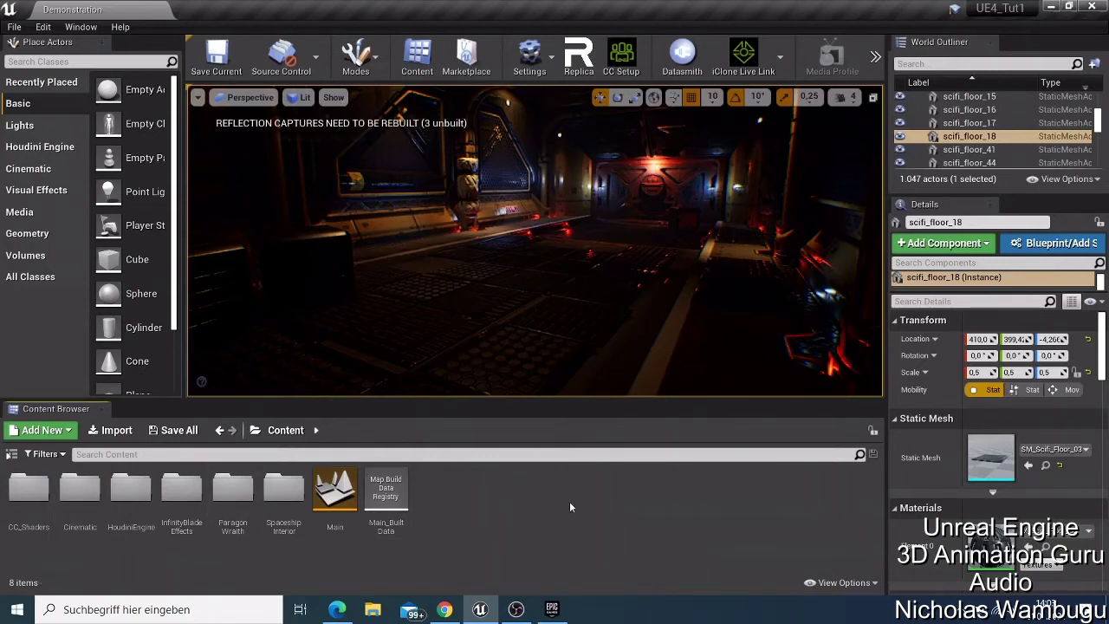
Add a level sequence to the level and save it as master in the Cinematic folder.
left_click(875, 56)
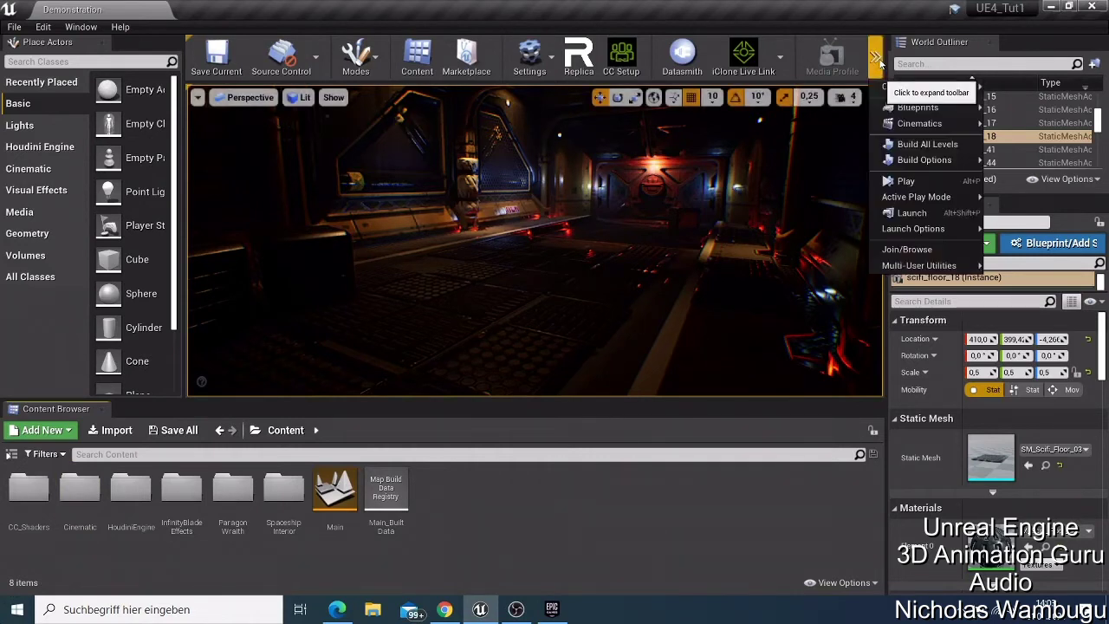
mouse_move(887, 130)
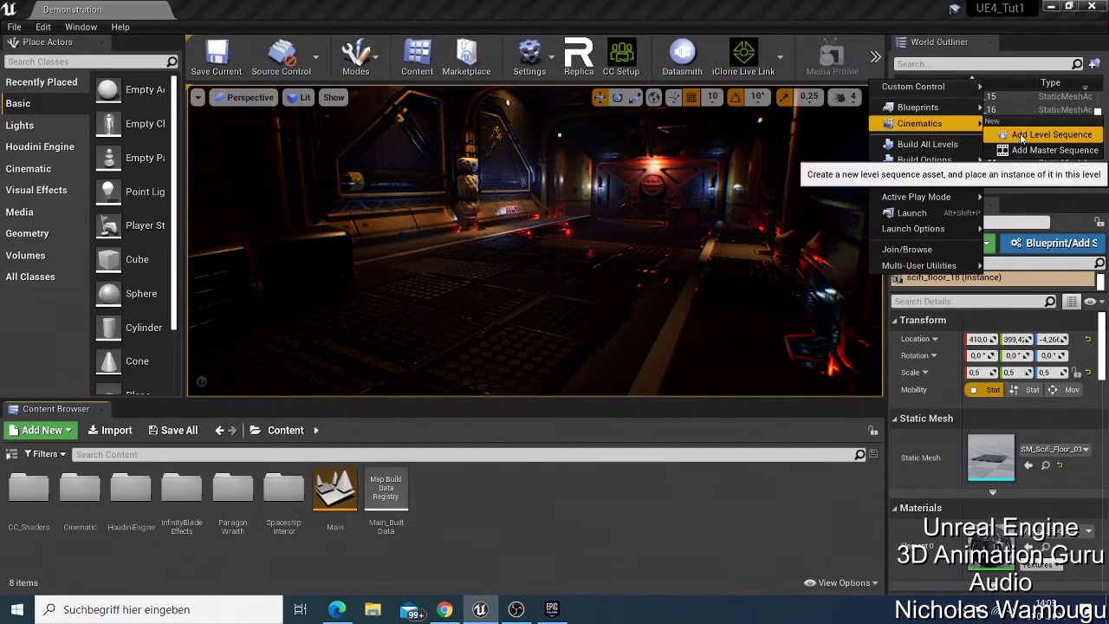
left_click(1048, 134)
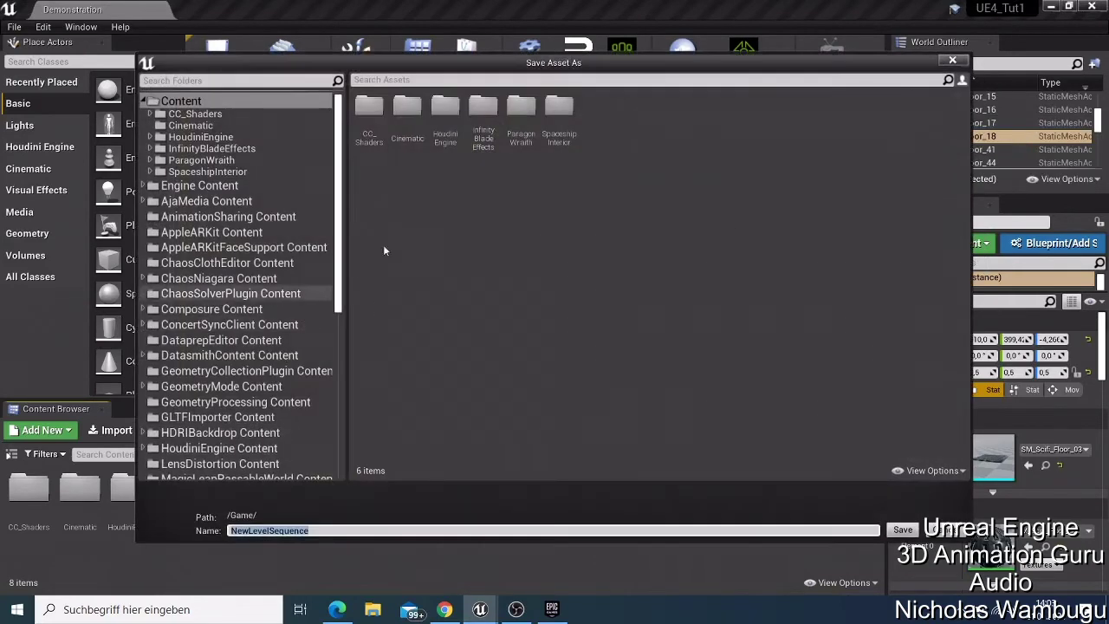
double_click(411, 120)
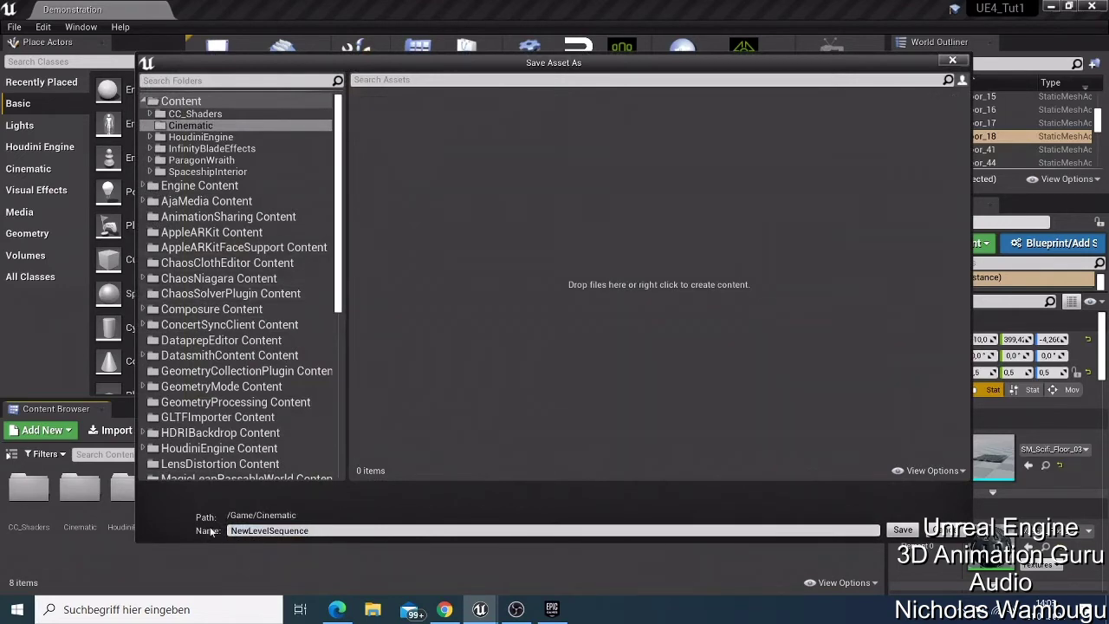
left_click(330, 531)
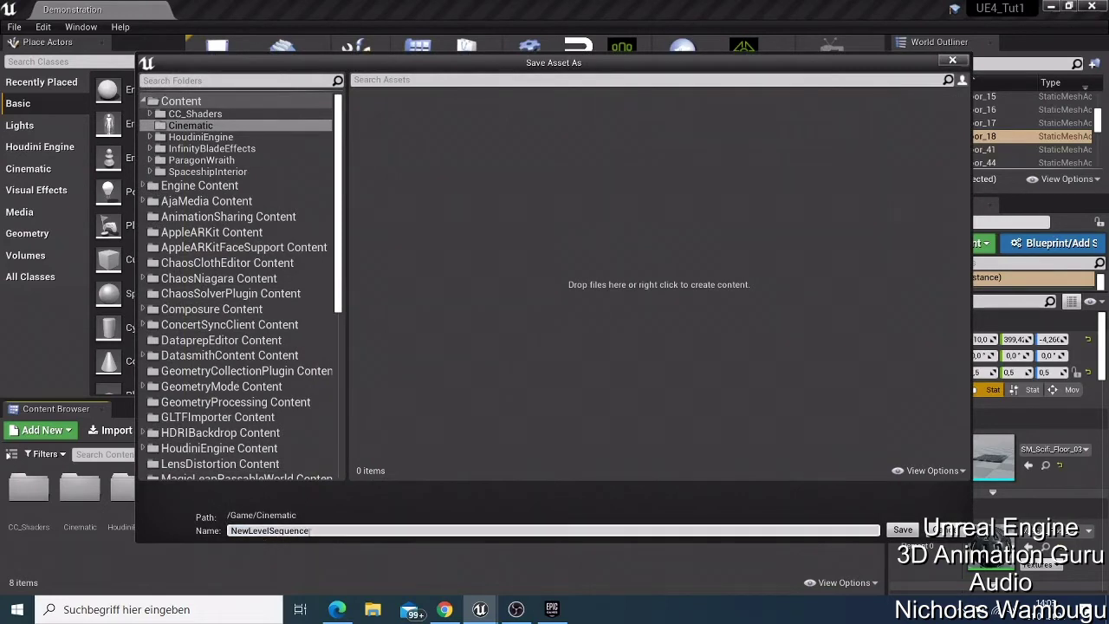
left_click_drag(312, 531, 205, 540)
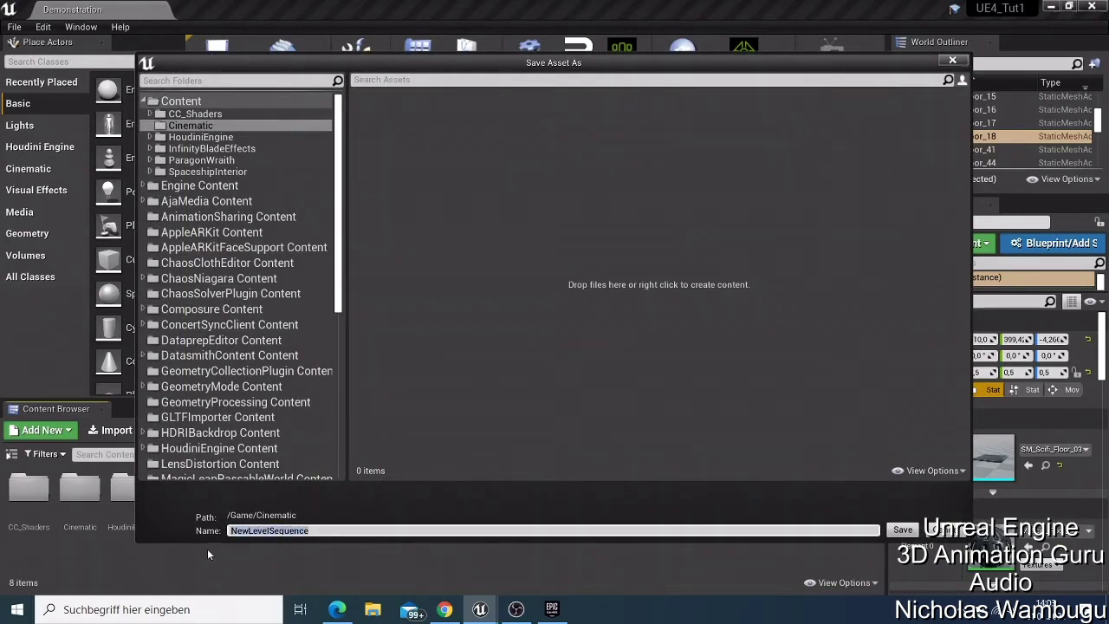
type("master")
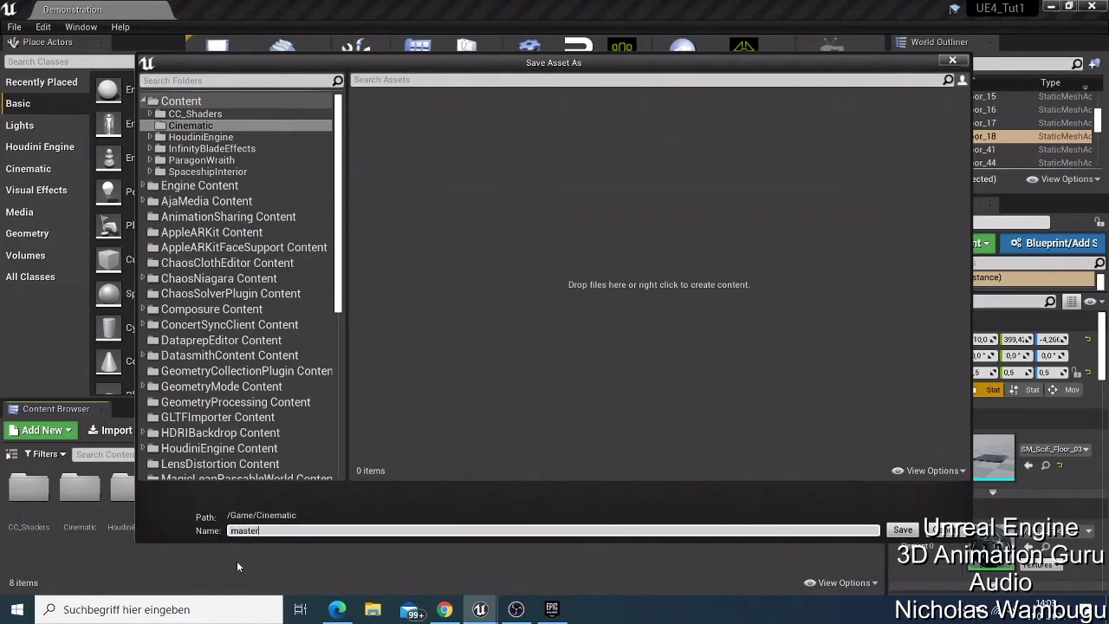
left_click(903, 530)
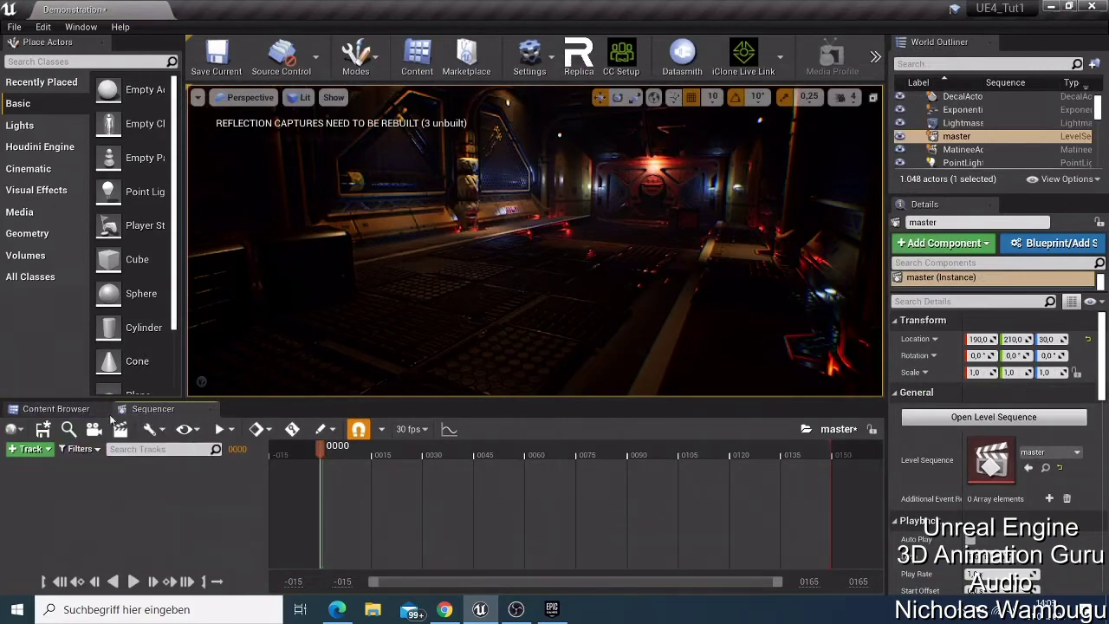
Detach the Sequencer into a floating window and dock it back beside the Content Browser.
left_click_drag(188, 411, 666, 305)
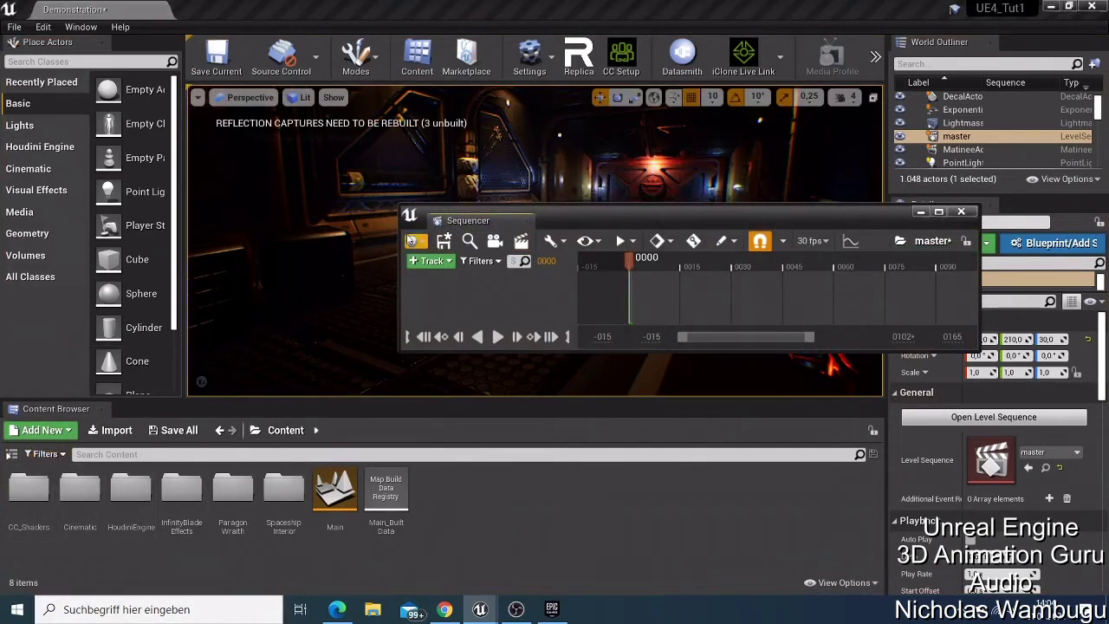
left_click(412, 219)
left_click(454, 223)
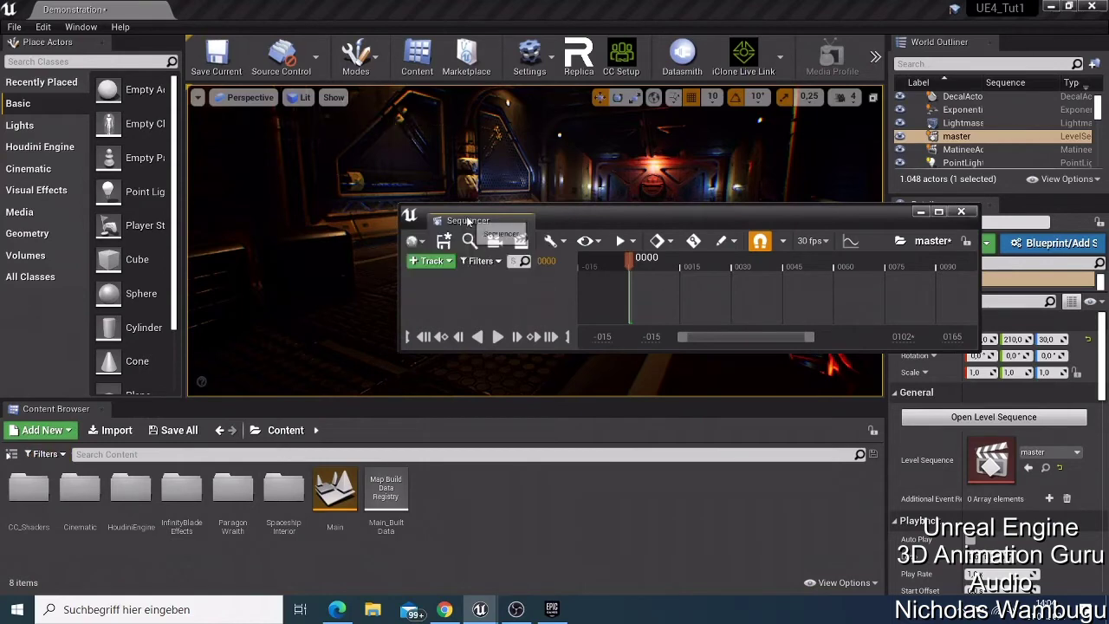
left_click_drag(453, 223, 149, 414)
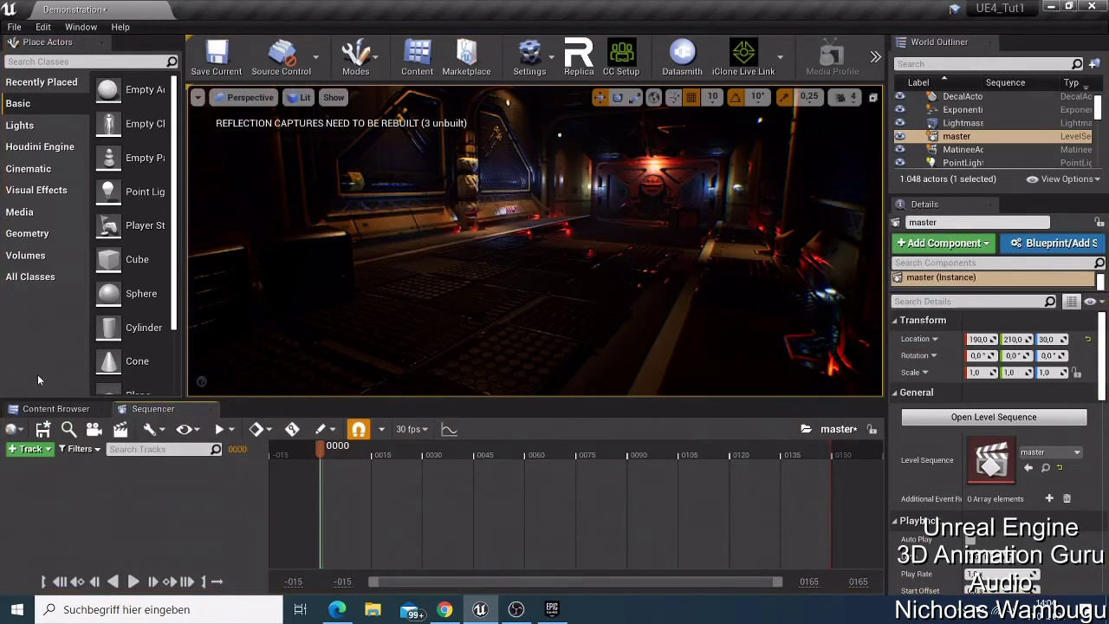
Open the Cinematic folder to check the master sequence asset, and look at its timeline in the Sequencer.
left_click(54, 409)
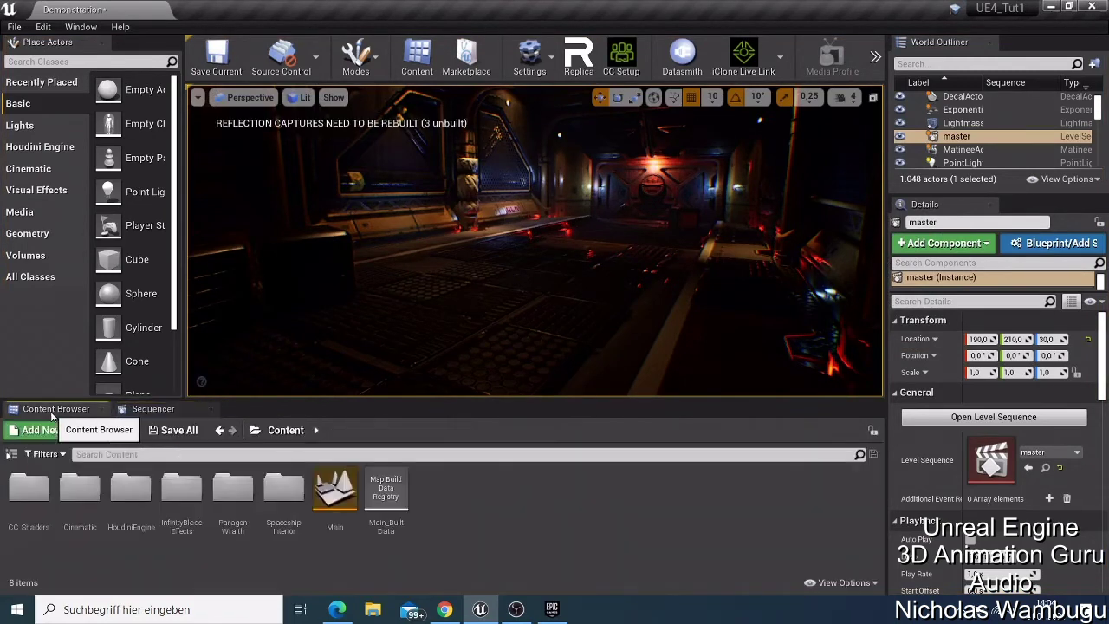
left_click(98, 496)
double_click(98, 496)
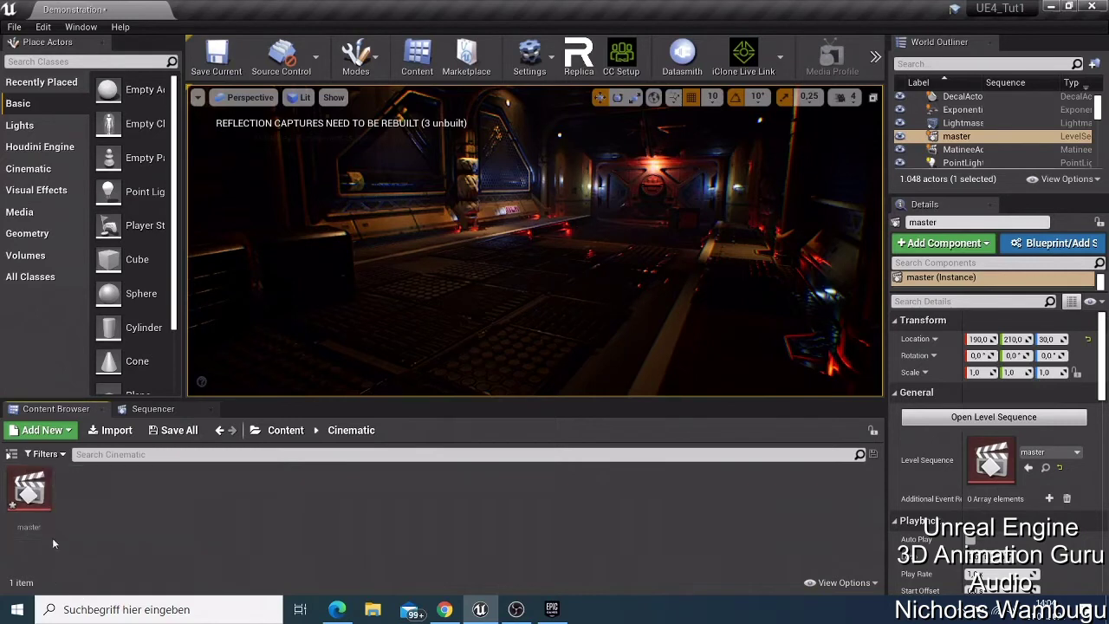
left_click(154, 408)
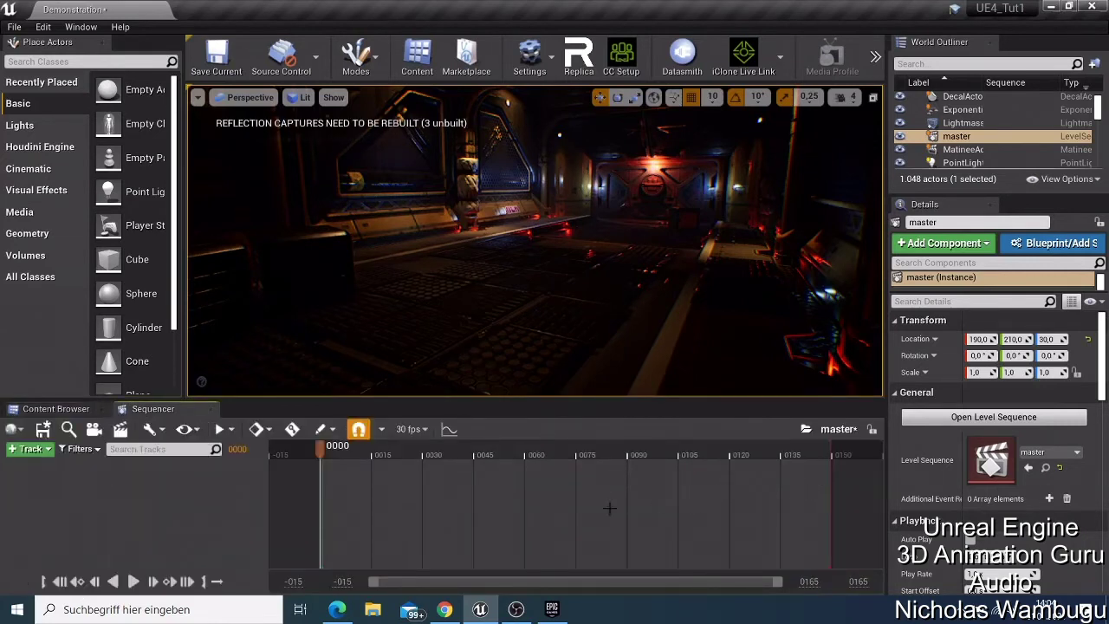
Create a second level sequence named shot01 in the Cinematic folder and return to the Content root folder.
left_click(55, 408)
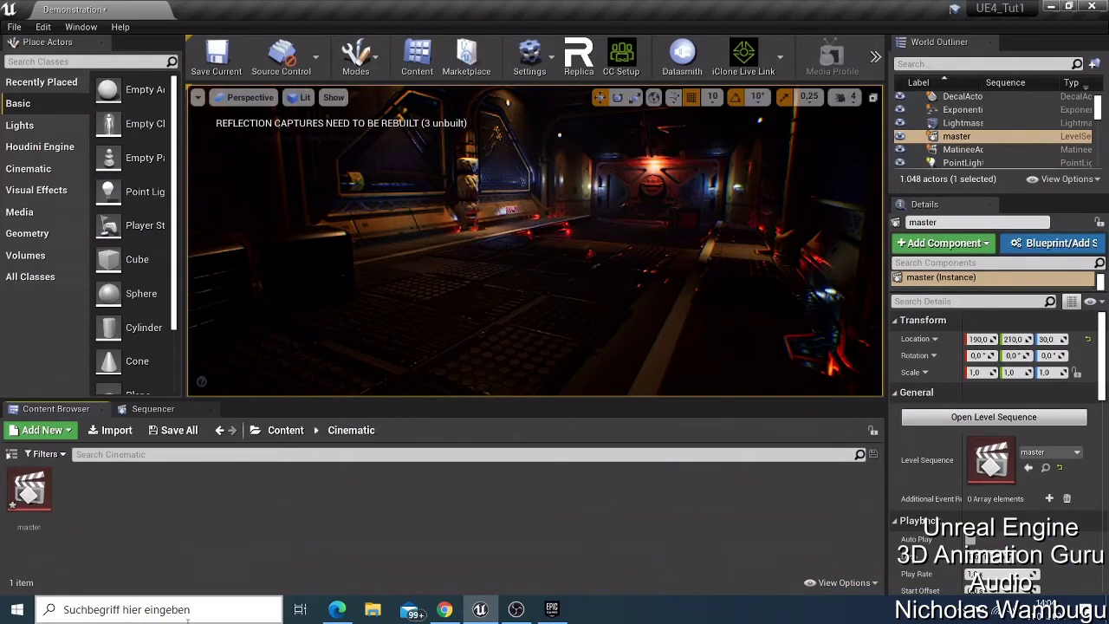
right_click(79, 496)
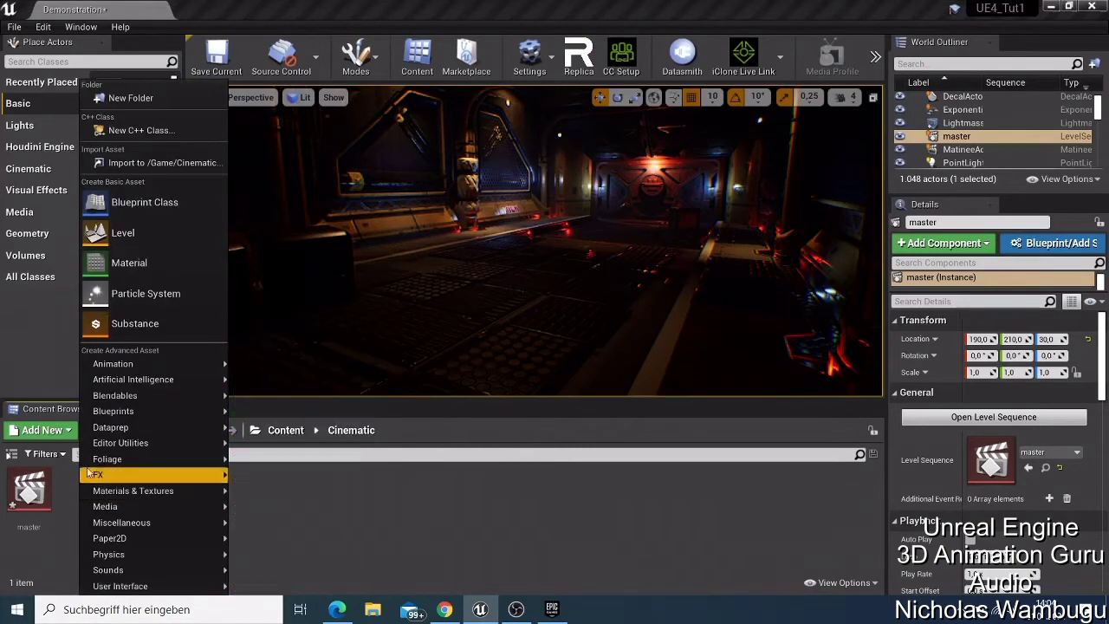
mouse_move(136, 365)
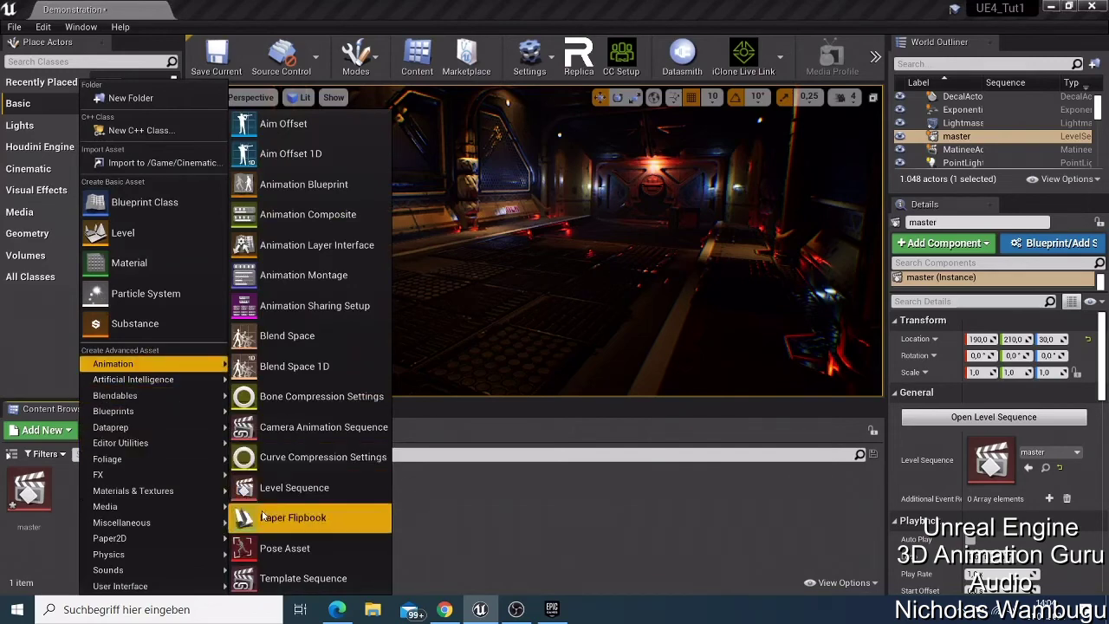
left_click(294, 488)
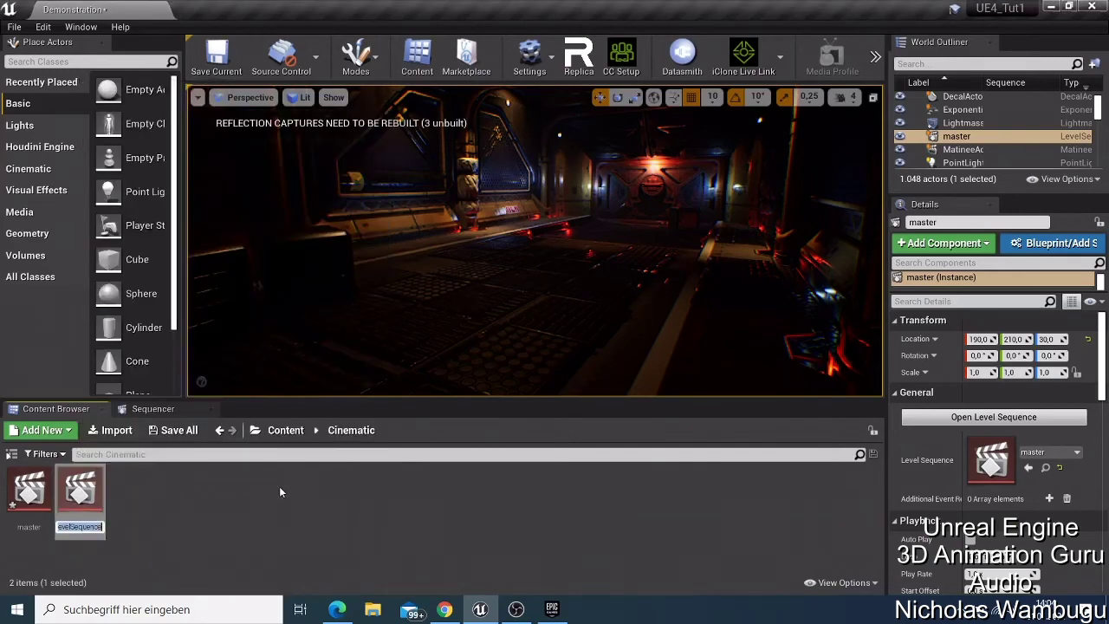
type("sho")
type("t")
type("o")
type("1")
key("Return")
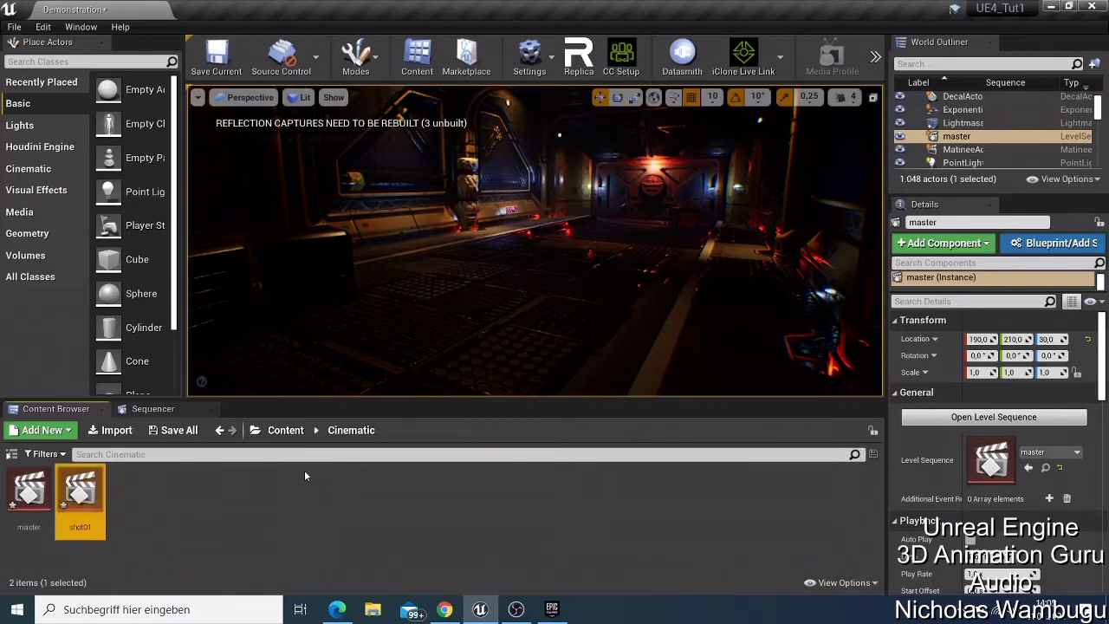
left_click(160, 501)
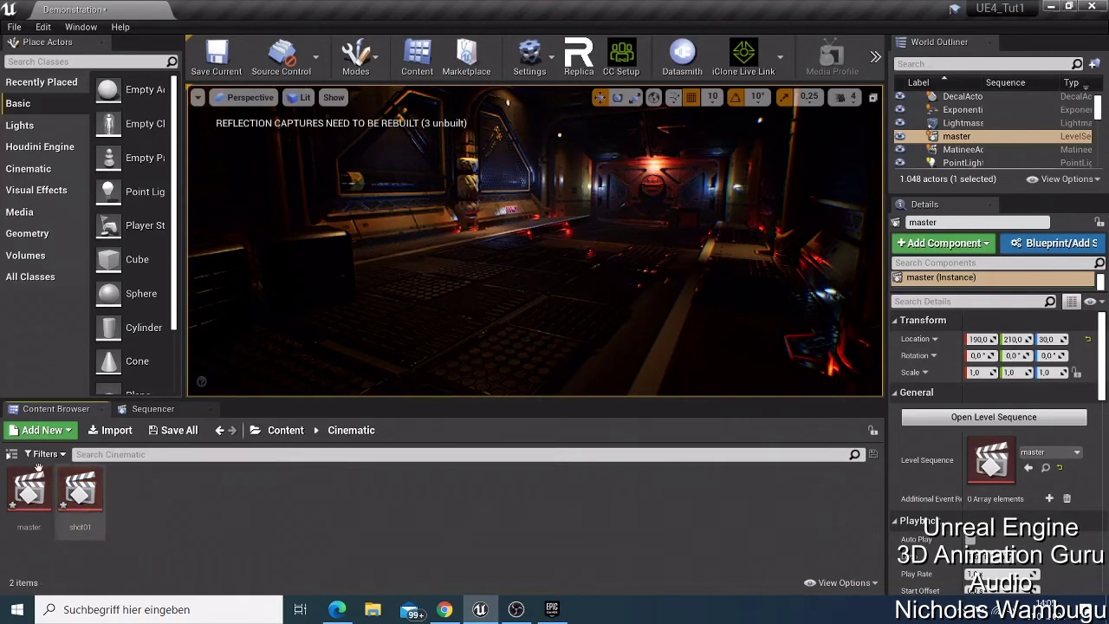
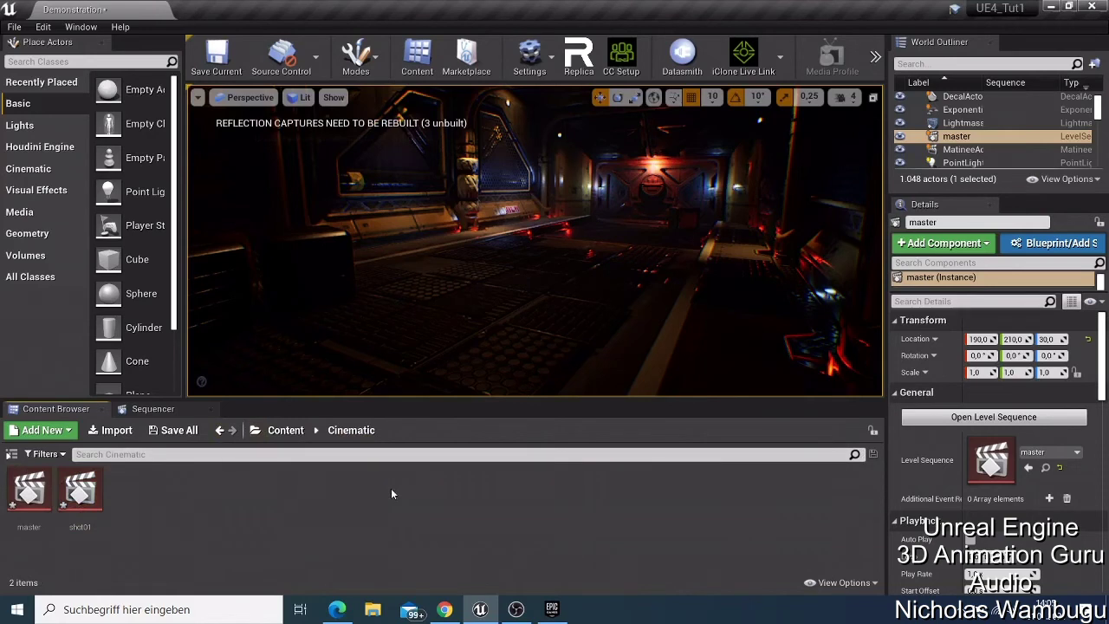
left_click(286, 430)
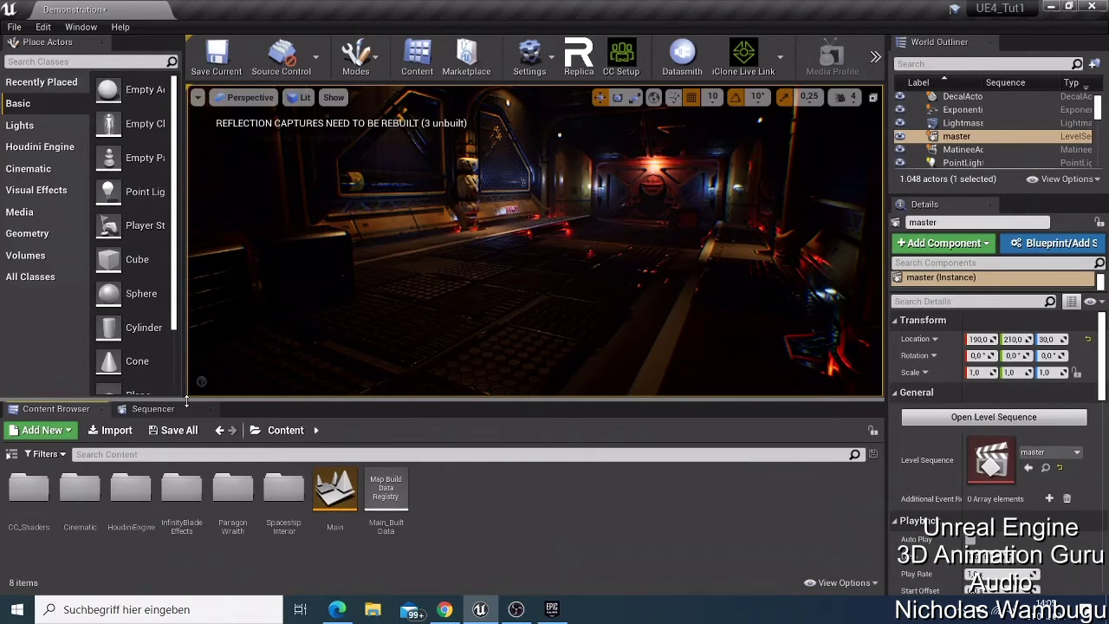
Add a Shot Track to the master sequence and insert the shot01 sequence on it.
left_click(161, 408)
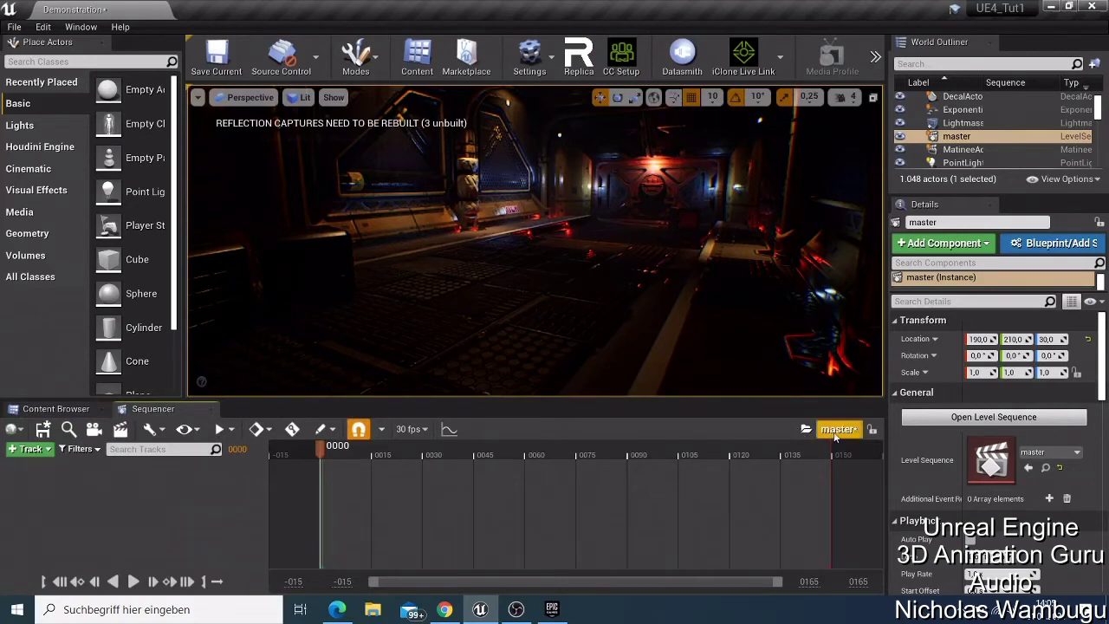
left_click(38, 449)
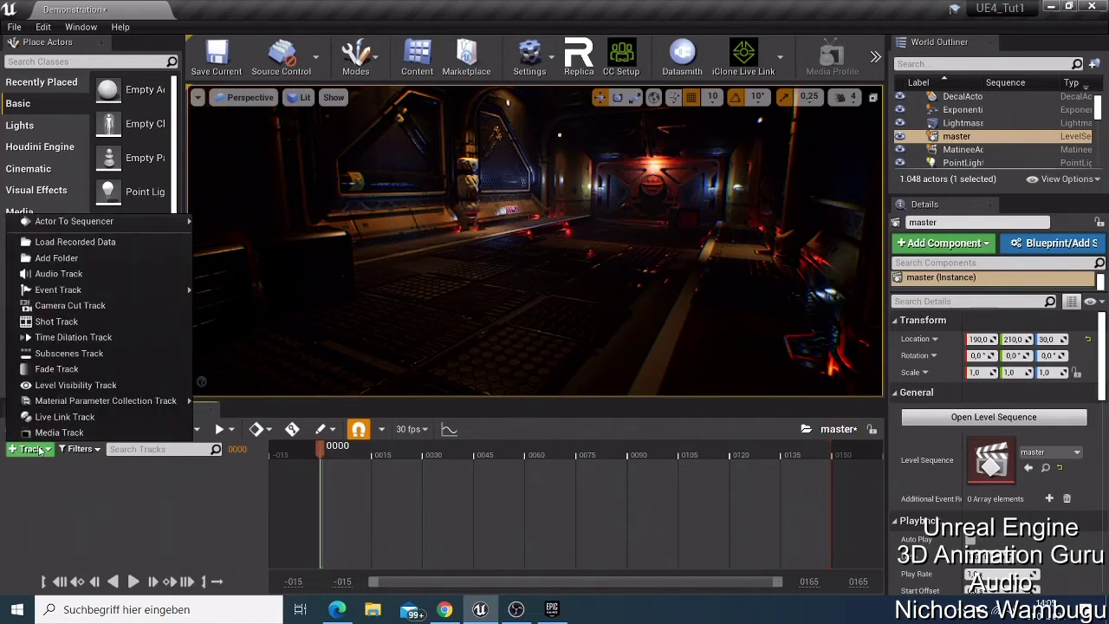
left_click(74, 323)
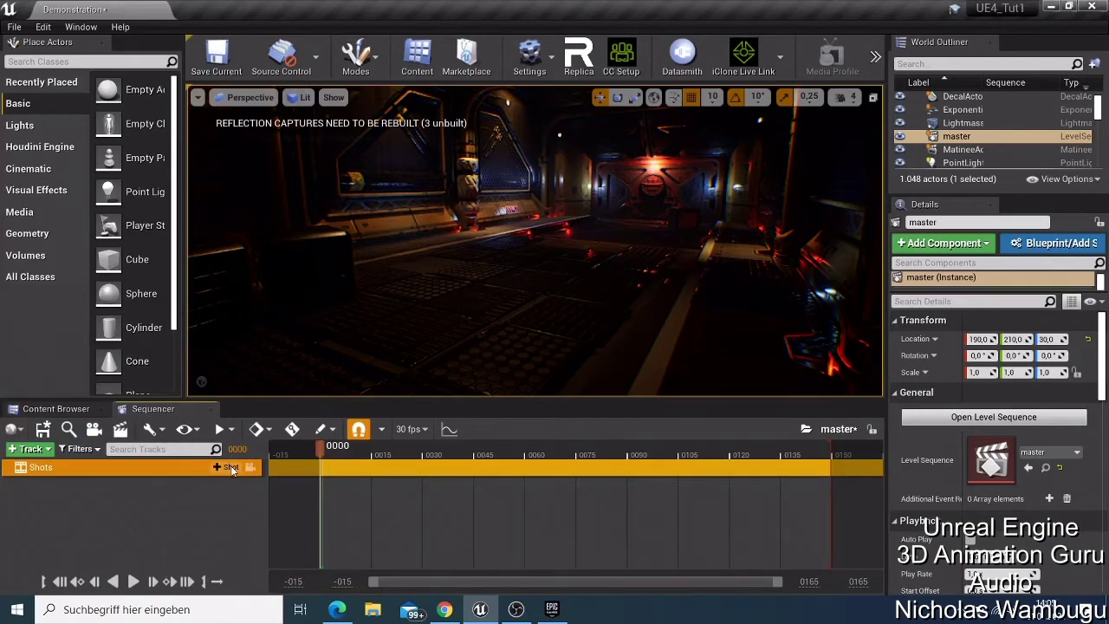
left_click(231, 469)
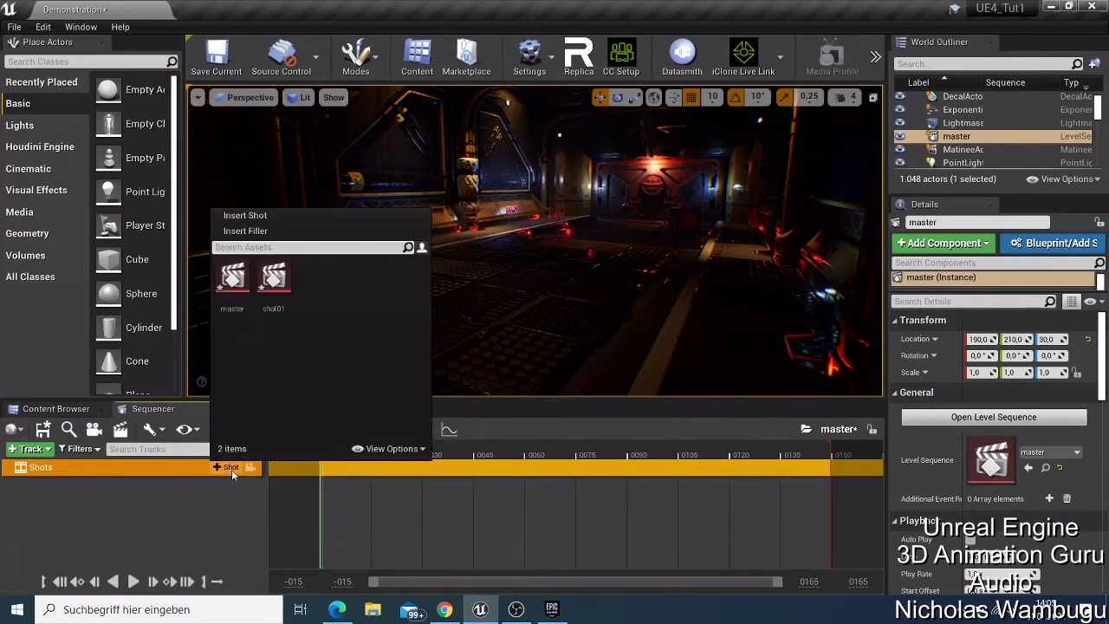
left_click(270, 285)
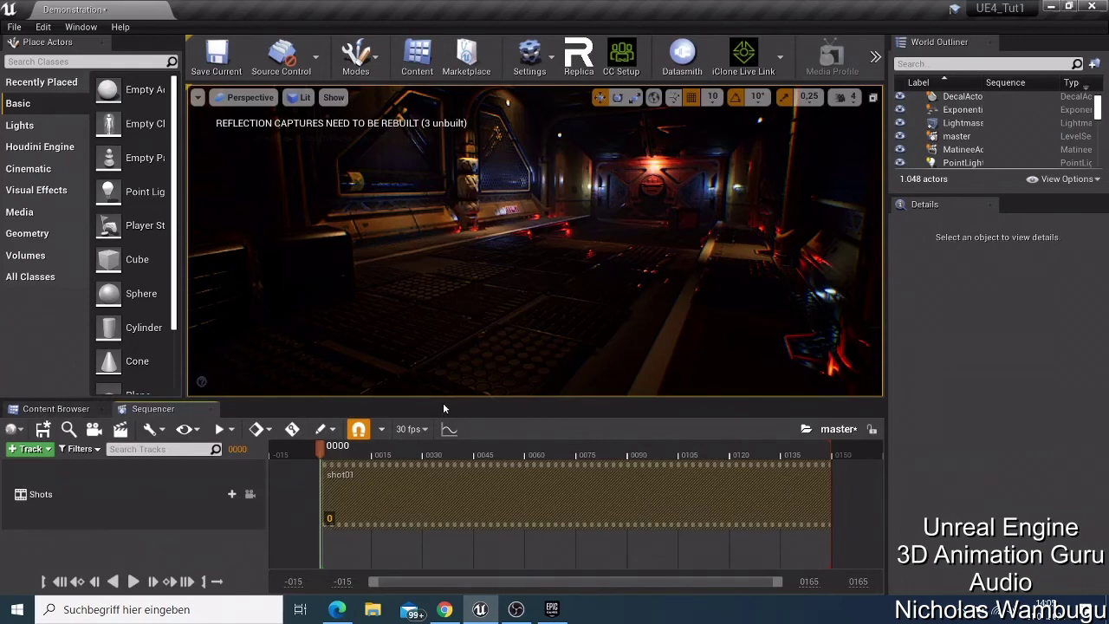
left_click(832, 429)
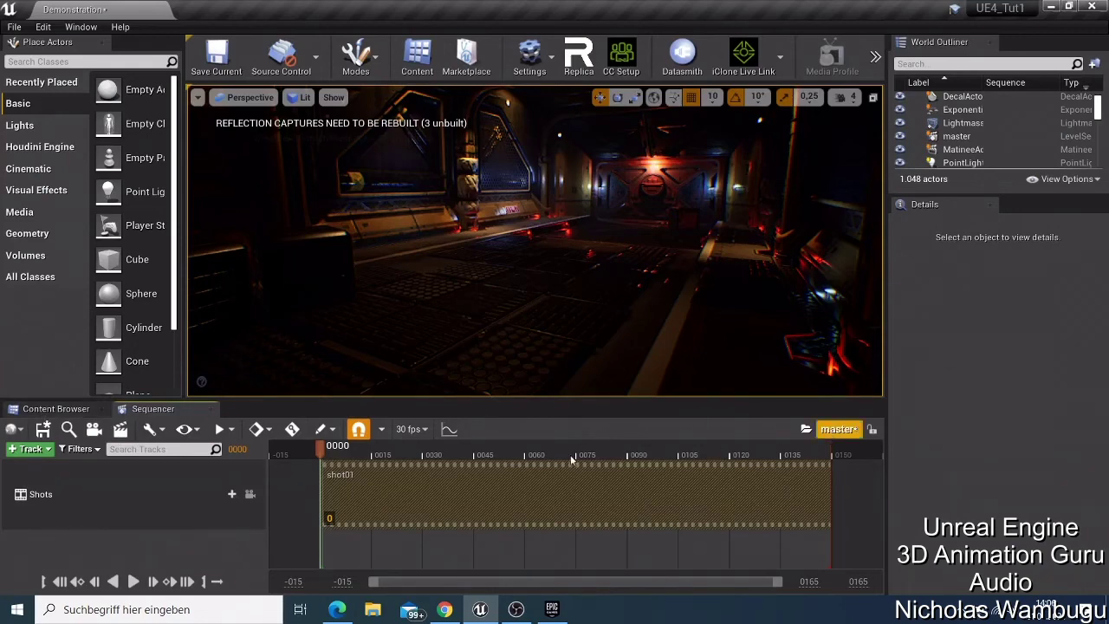
left_click_drag(490, 523, 320, 472)
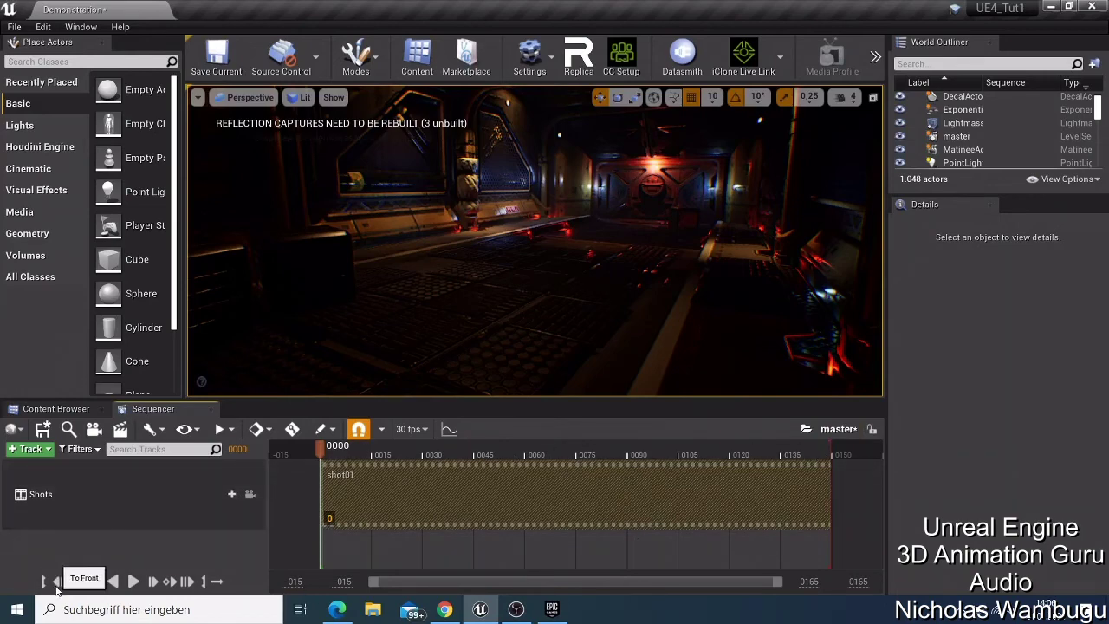
mouse_move(320, 454)
left_mouse_down()
mouse_move(399, 455)
mouse_move(277, 453)
mouse_move(328, 464)
mouse_move(827, 460)
mouse_move(303, 461)
mouse_move(325, 461)
left_mouse_up()
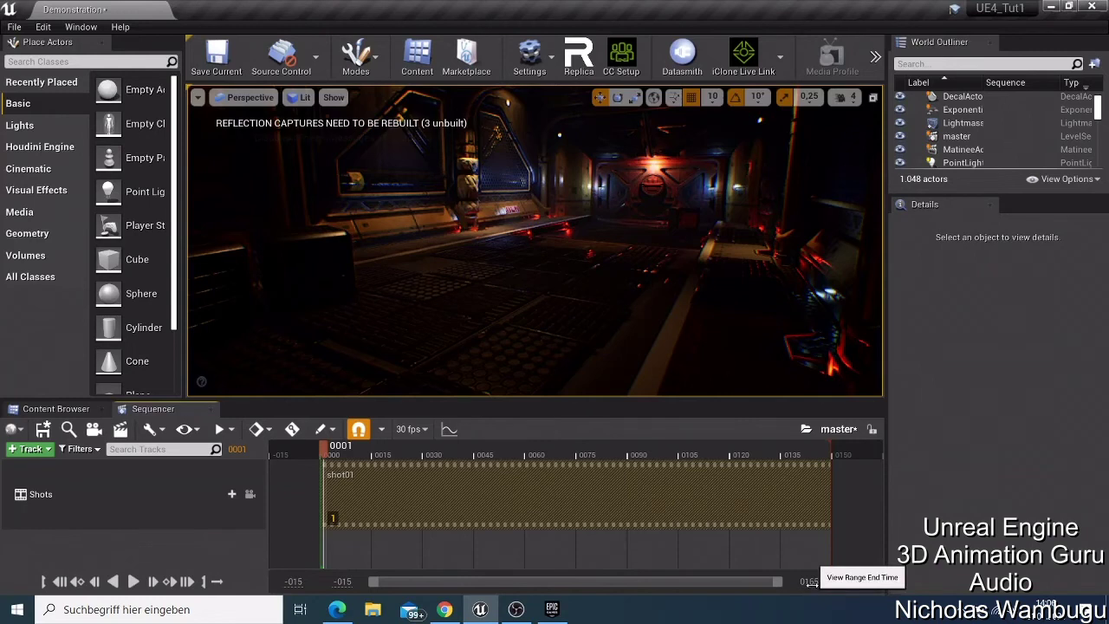
Set the view range end time of the master sequence to 2000.
left_click(812, 592)
type("2000")
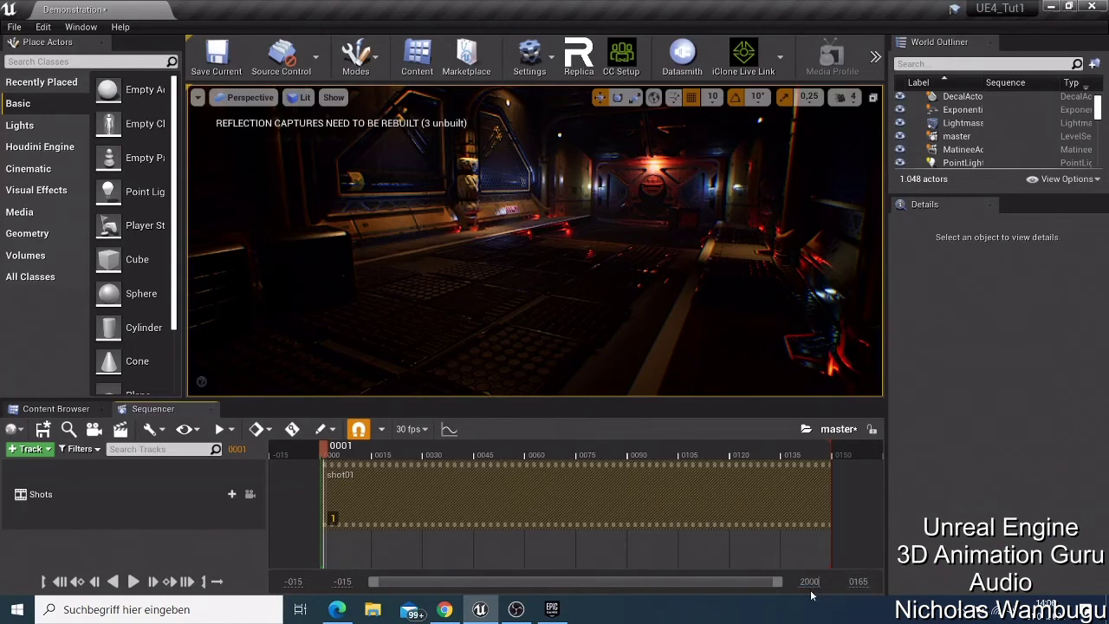
key("Return")
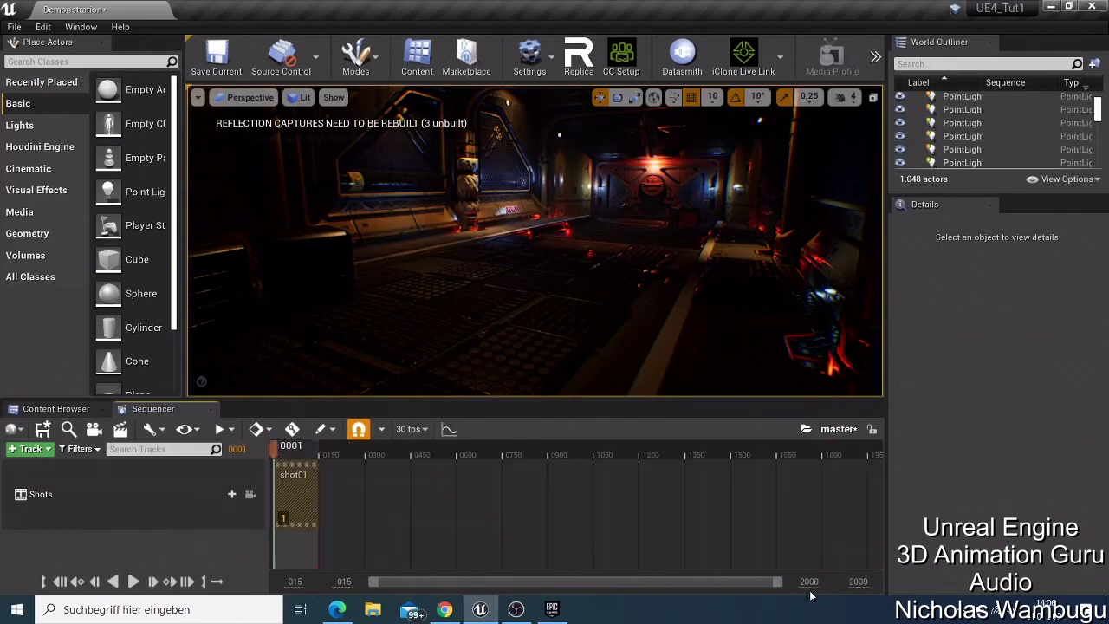
Extend the master's playback range and the shot01 section on the Shots track to about frame 1965.
left_click_drag(314, 447, 884, 457)
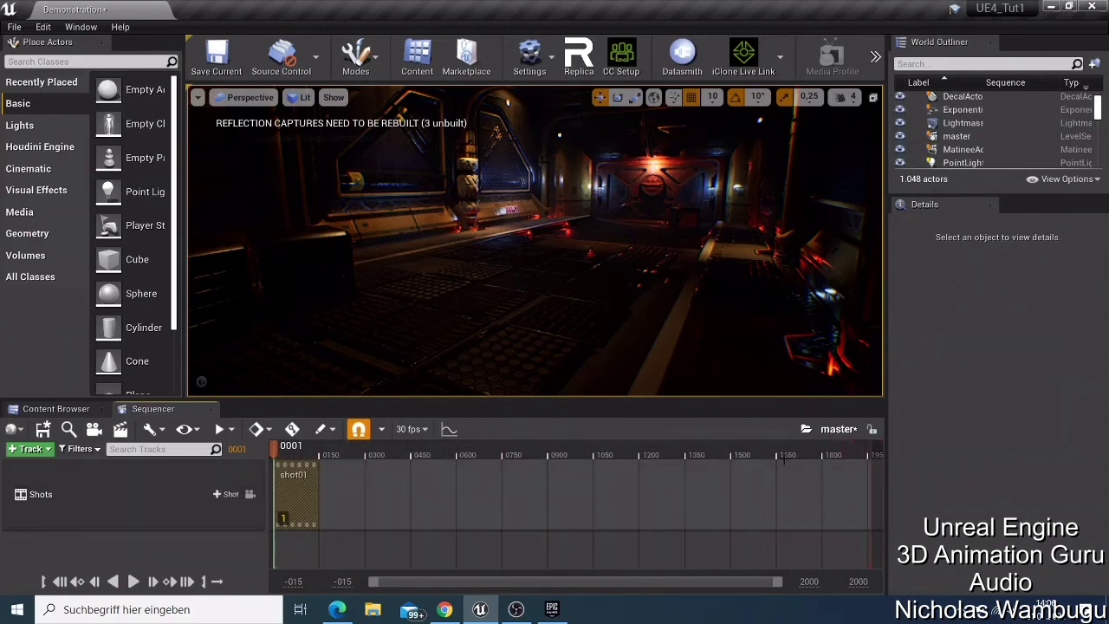
left_click_drag(319, 489, 884, 528)
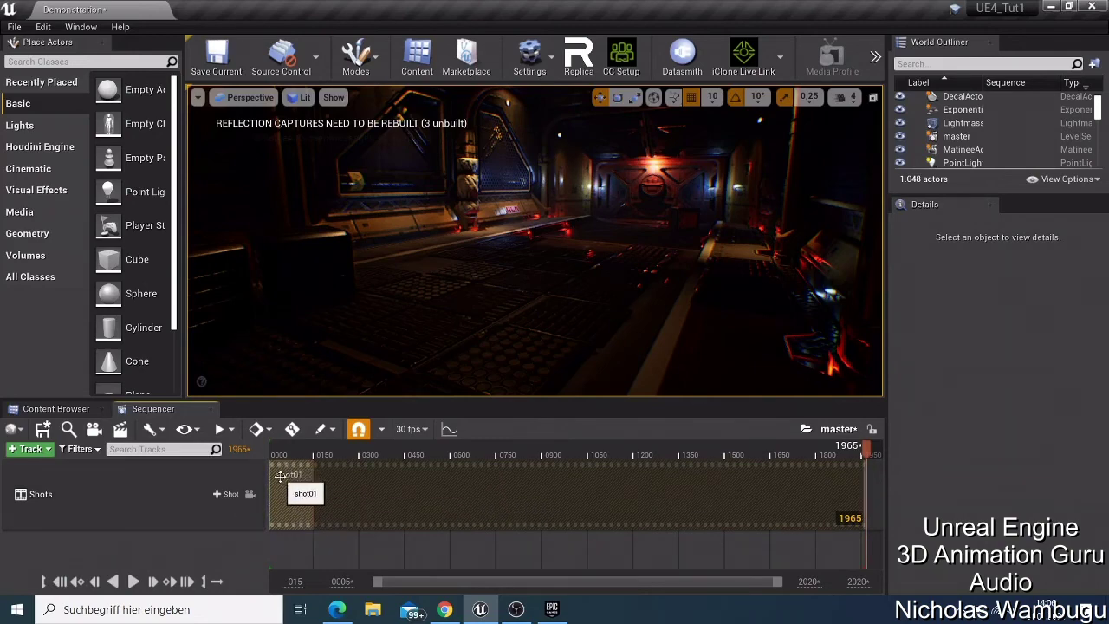
Open the shot01 sequence from the Shots track and set its view range end time to 2000.
double_click(350, 502)
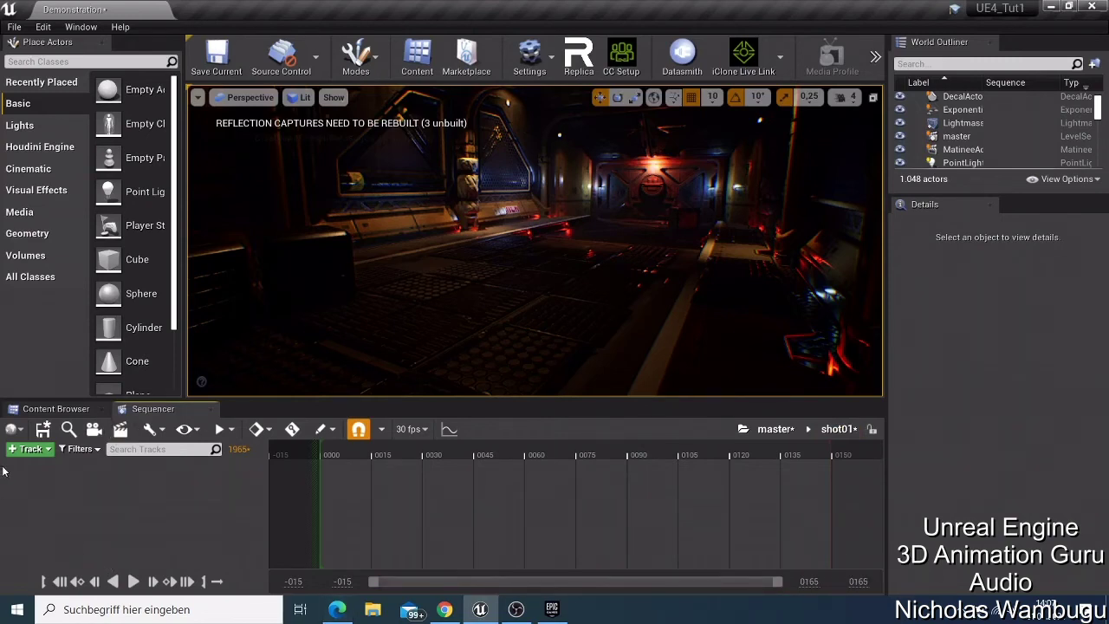
left_click(808, 581)
type("2000")
key("Return")
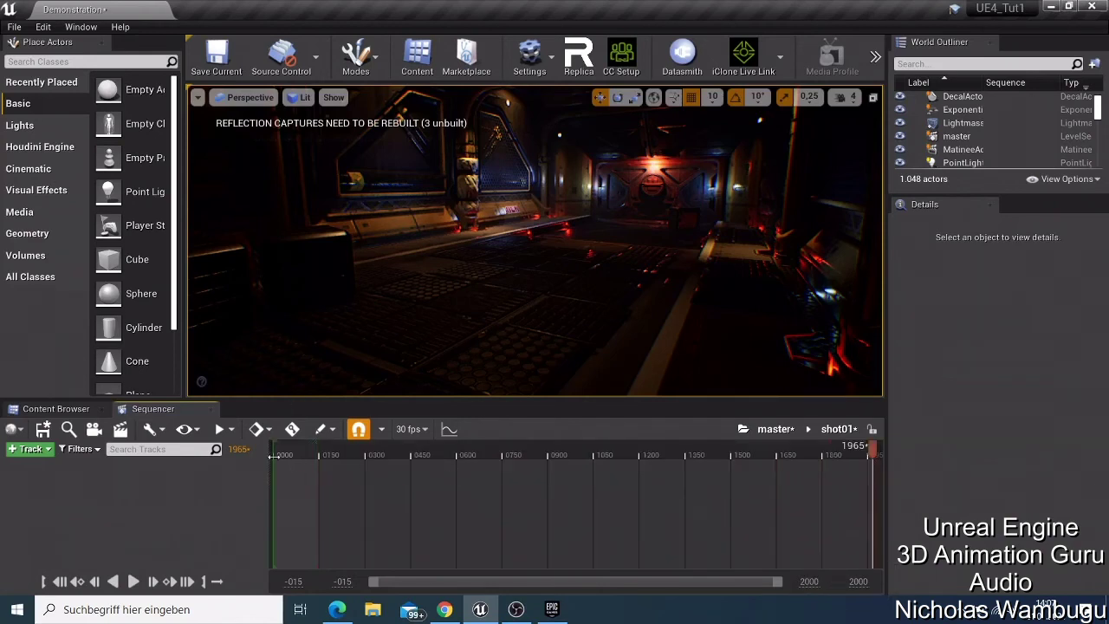